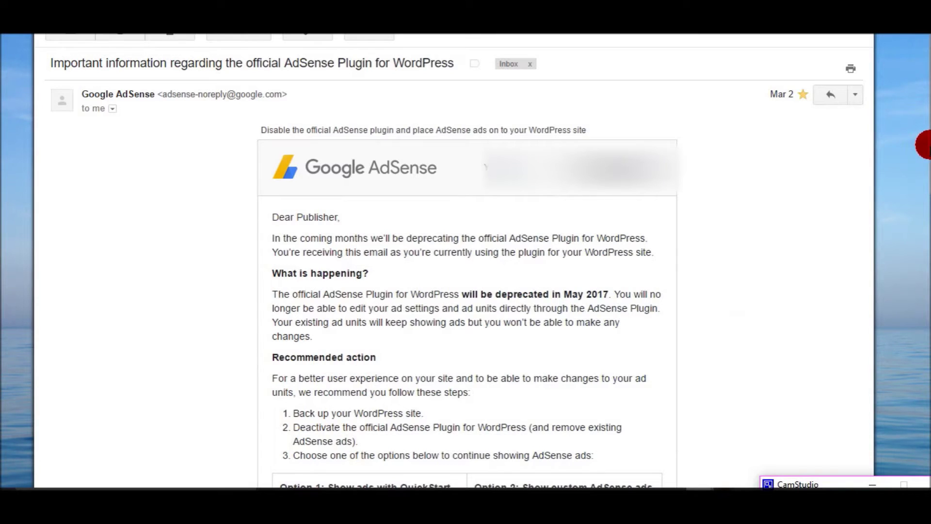
Read through the Google AdSense email about the deprecated WordPress plugin and its recommended actions.
scroll(926, 150, "down", 1)
scroll(924, 149, "down", 5)
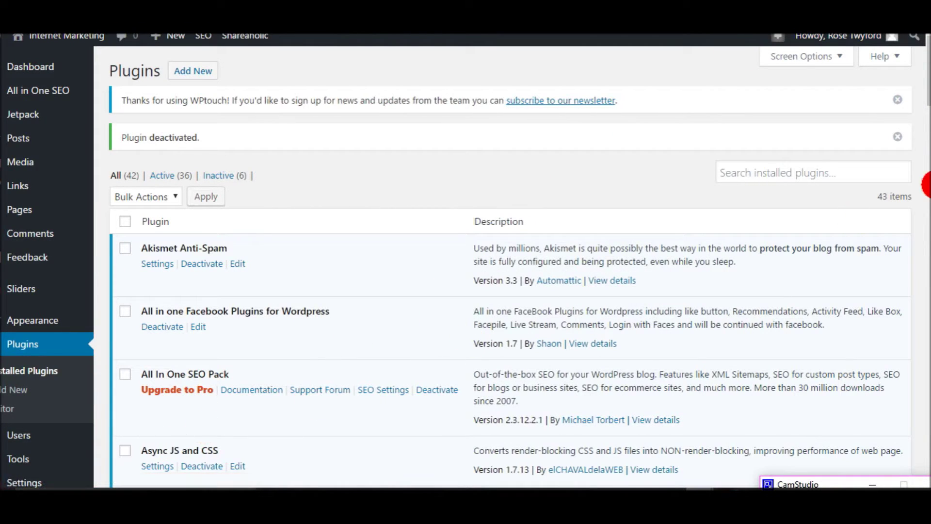
Open the AdSense plugin's settings page in the WordPress admin.
left_click_drag(924, 75, 924, 116)
mouse_move(20, 203)
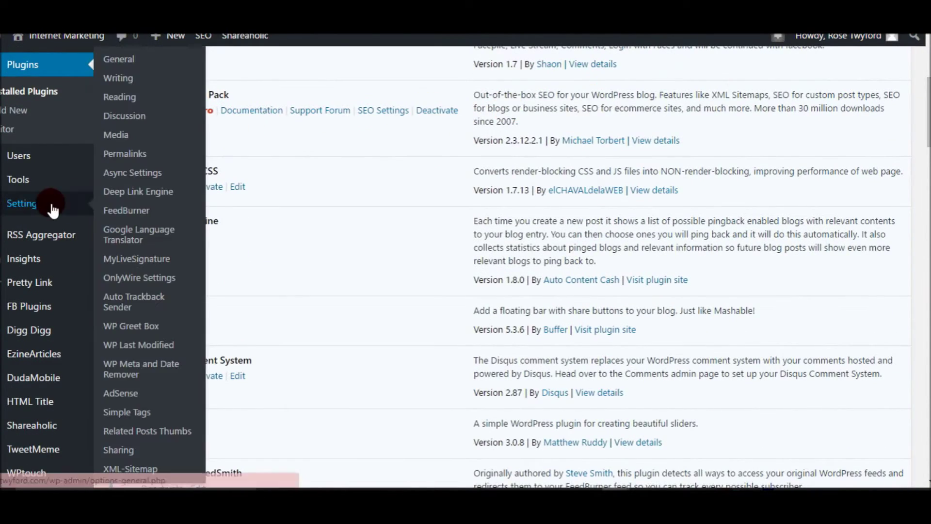
left_click(123, 397)
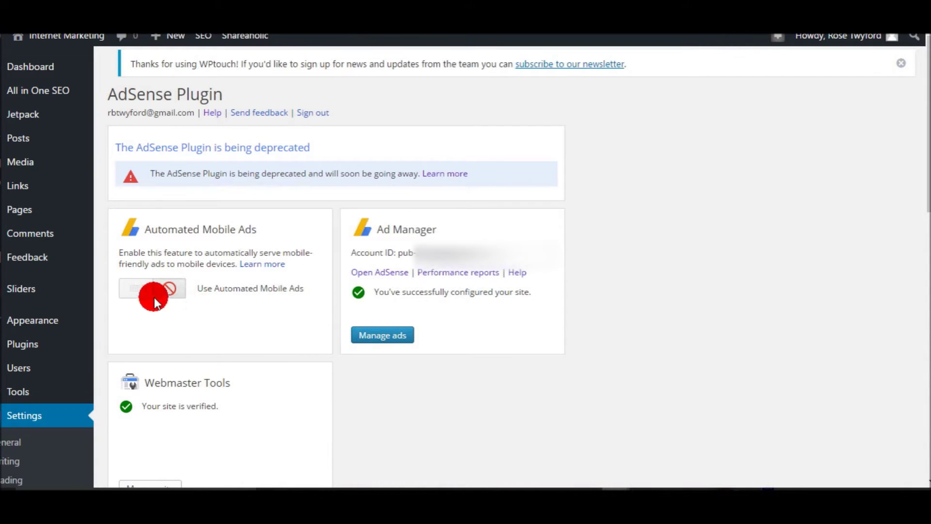
Turn on Automated Mobile Ads in the AdSense plugin and switch it back off.
left_click(138, 290)
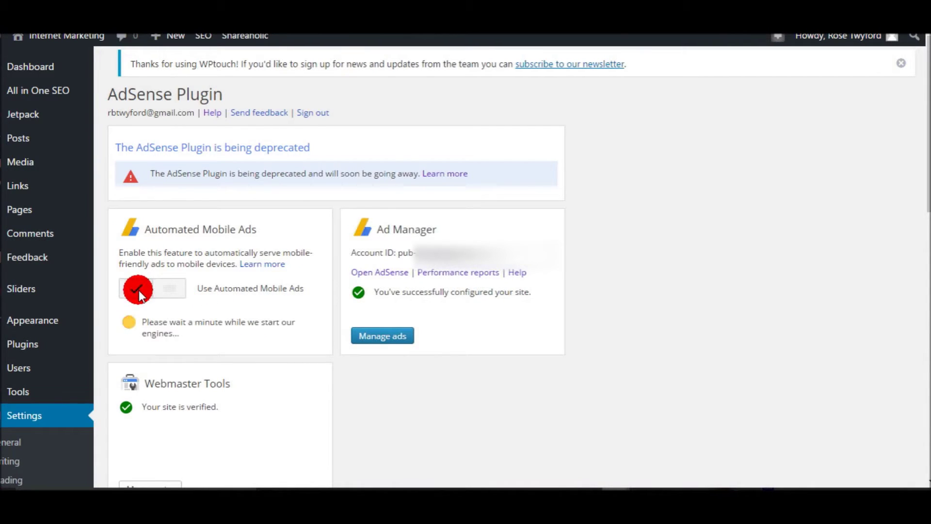
left_click(166, 290)
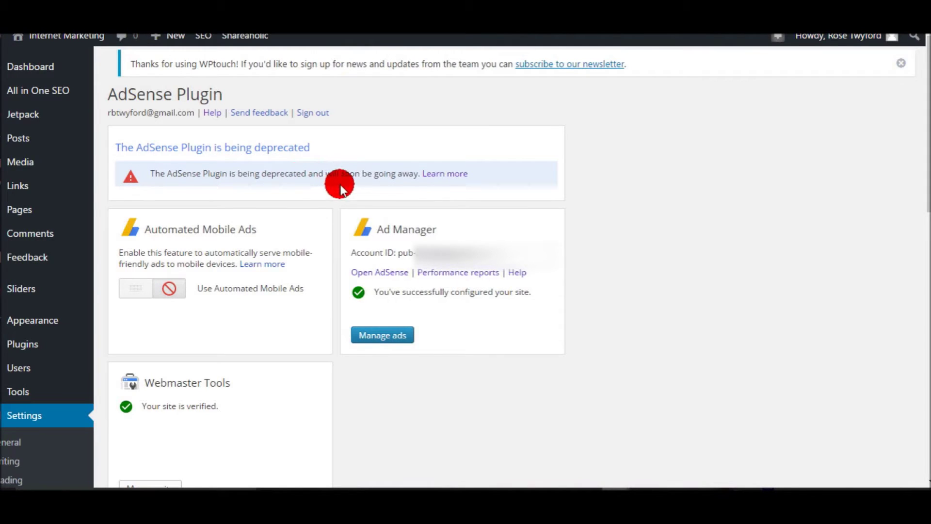
Inspect the site's ad layout in the AdSense ad manager's design view, dismissing the notice, and close the editor.
left_click(372, 337)
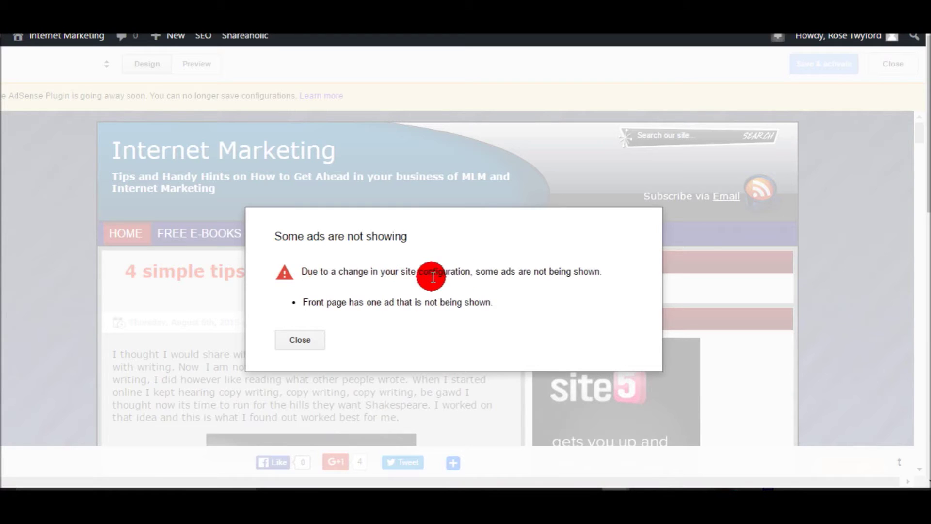
left_click(298, 340)
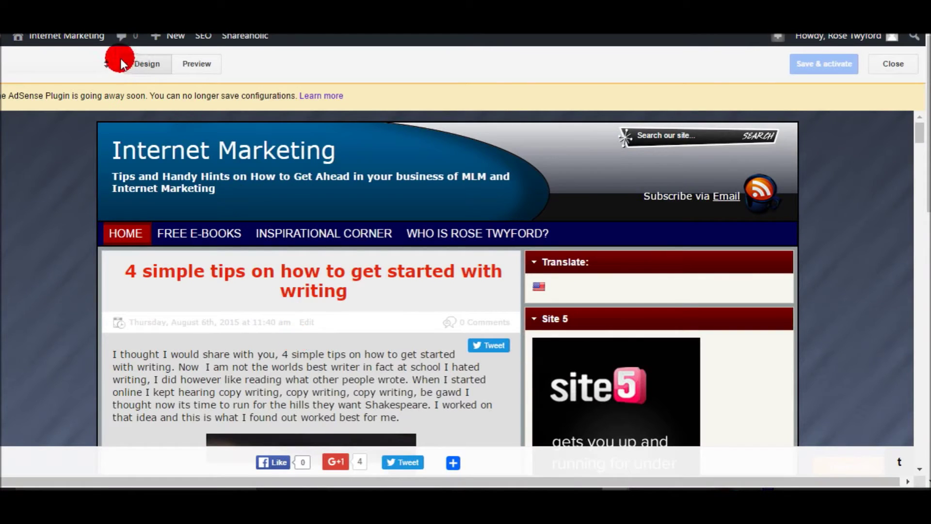
left_click(150, 63)
left_click(891, 65)
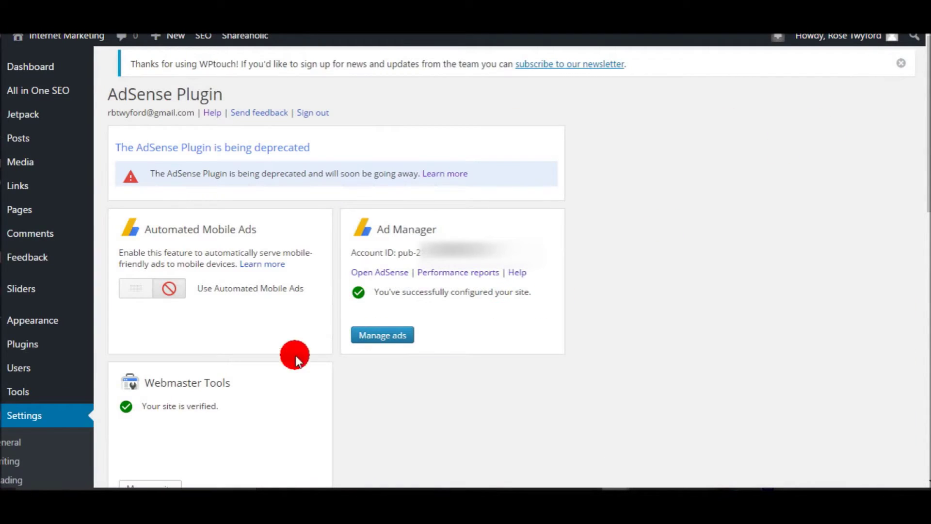
Search for the new plugin "updraftplus", then install and activate the UpdraftPlus WordPress Backup Plugin.
mouse_move(68, 339)
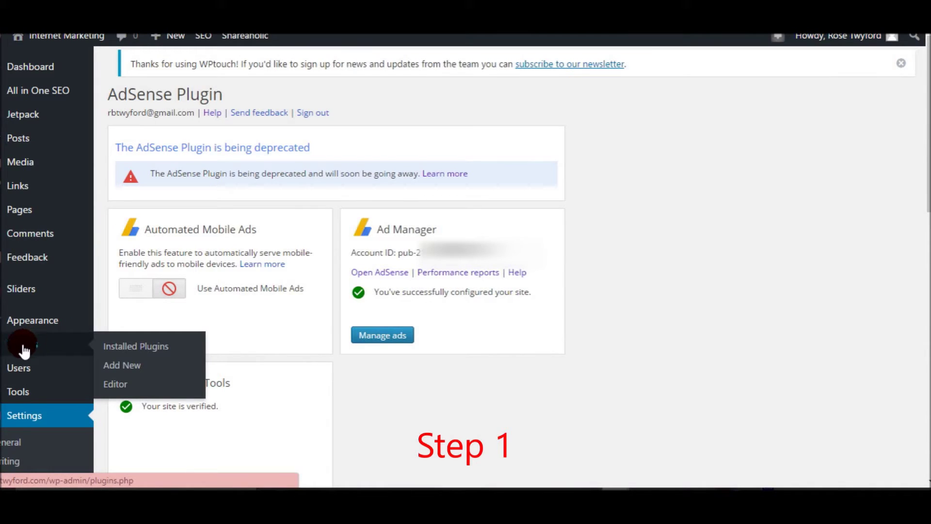
left_click(115, 368)
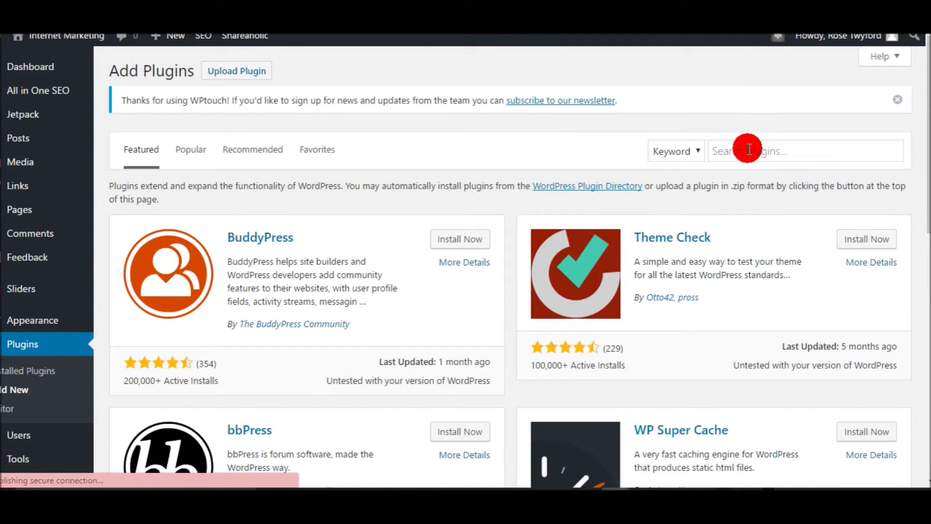
left_click(749, 149)
type("updraftplus")
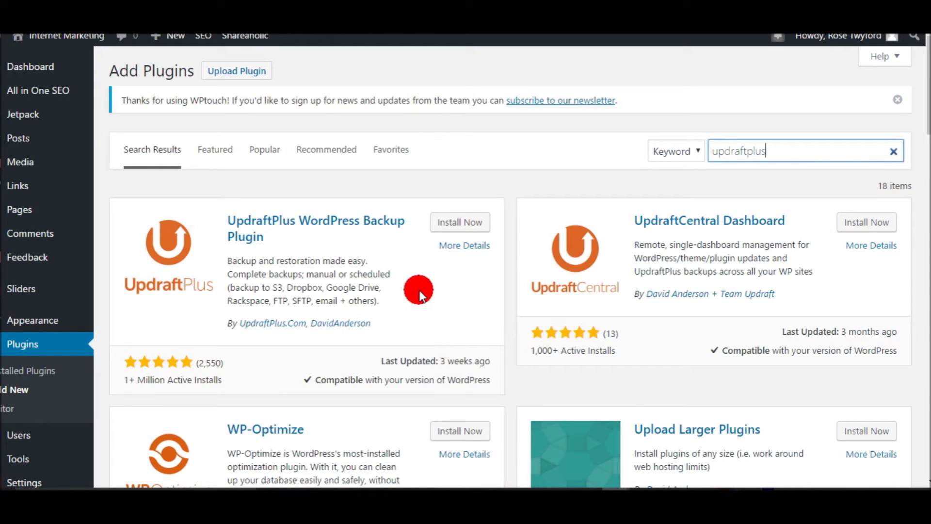
left_click(446, 225)
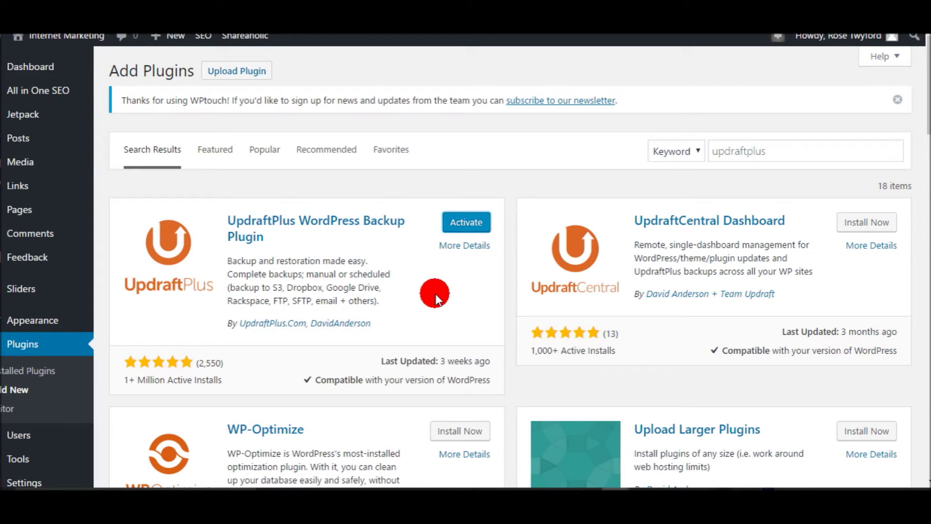
left_click(459, 225)
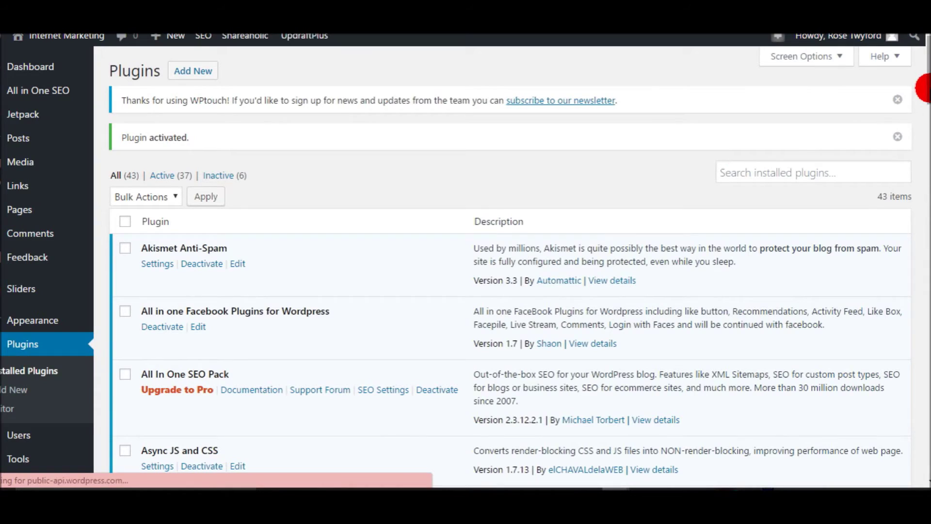
Set both the files and the database backup schedule to Weekly in the UpdraftPlus settings.
left_click_drag(924, 88, 927, 372)
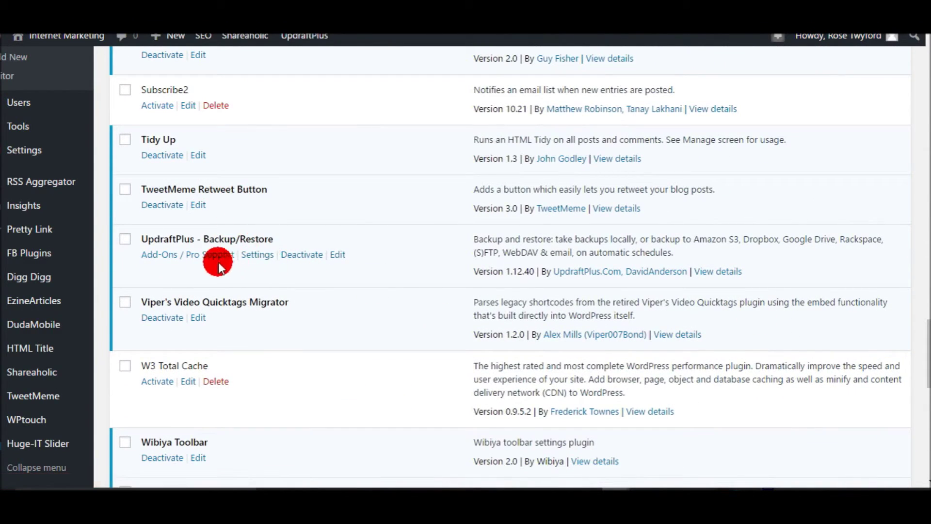
left_click(257, 256)
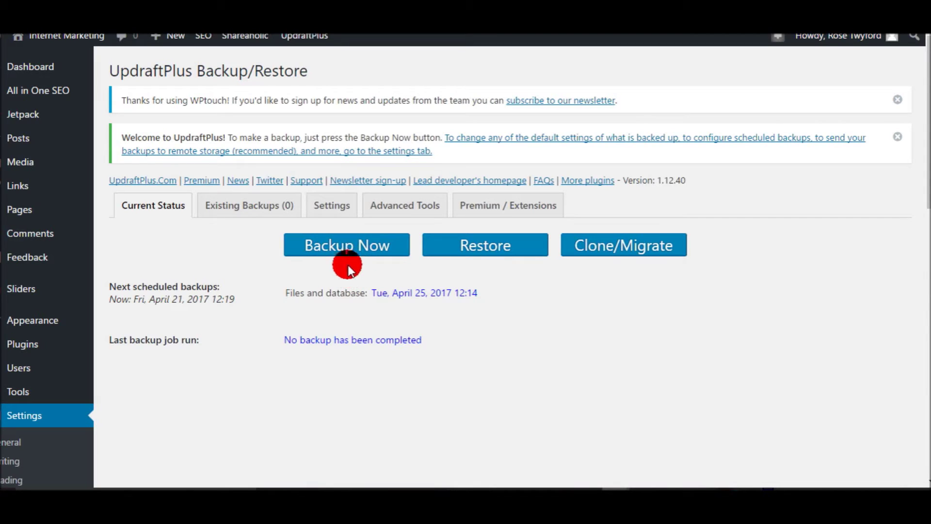
left_click(330, 208)
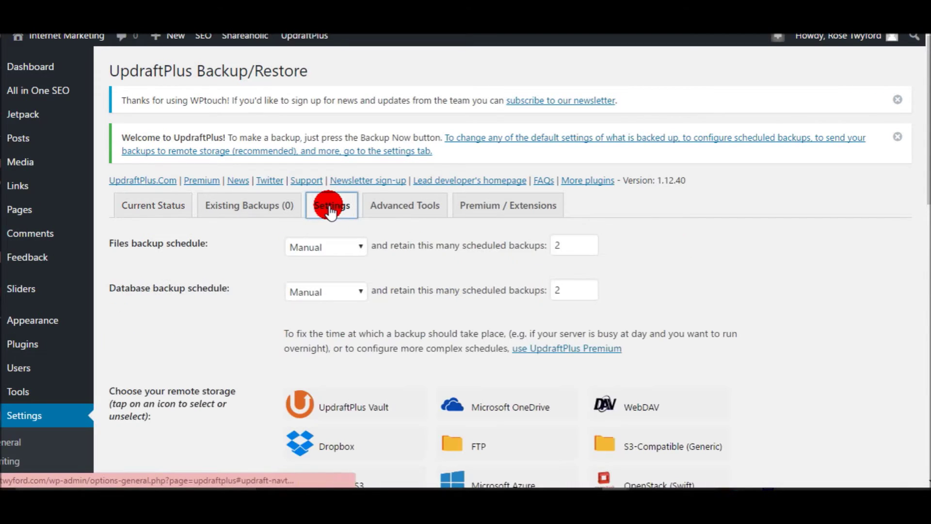
left_click(360, 249)
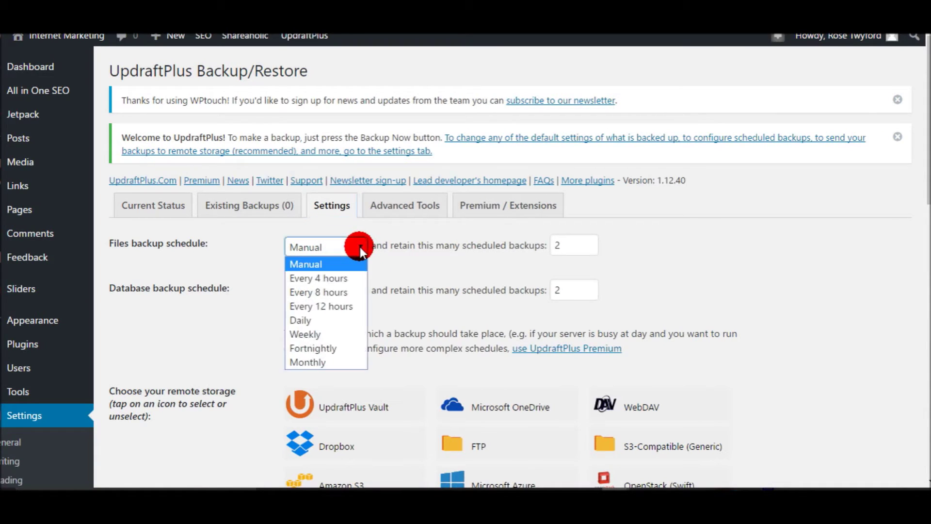
left_click(340, 335)
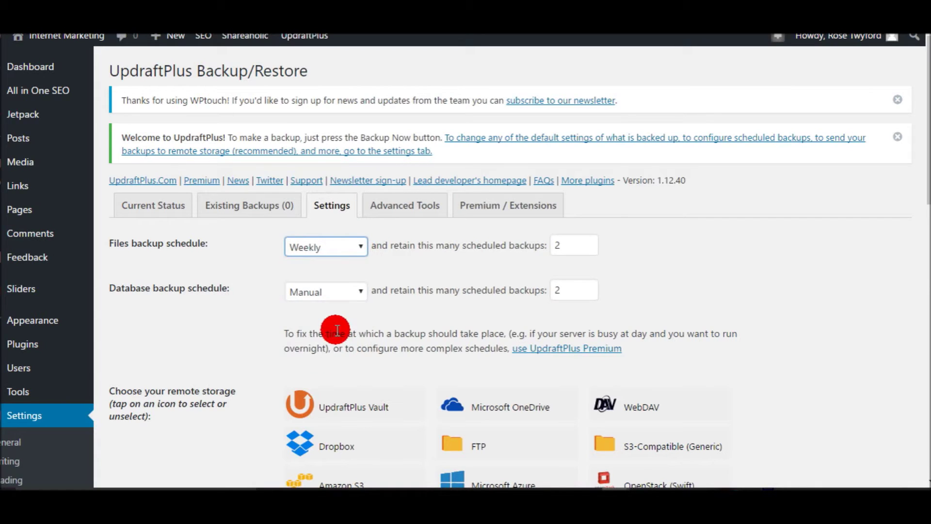
left_click(360, 292)
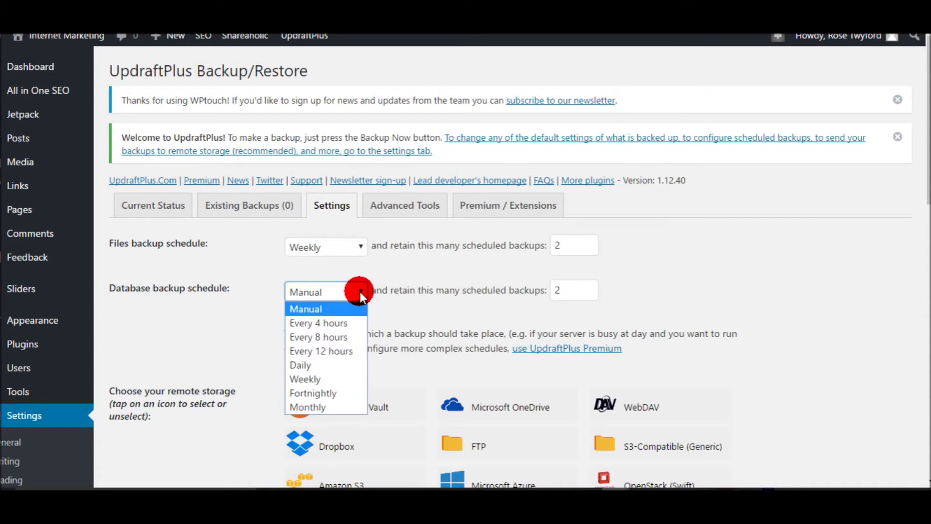
left_click(337, 382)
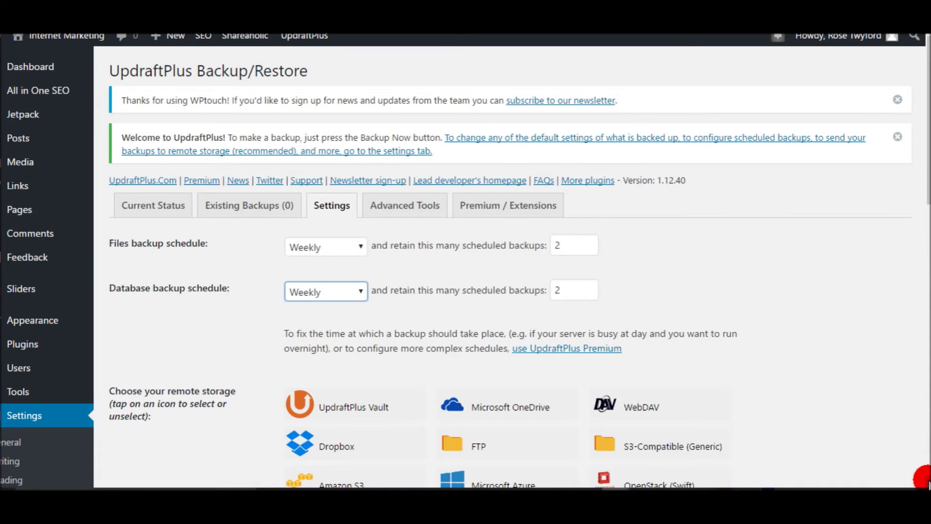
Try to choose Dropbox and FTP as remote storage, returning from FileZilla to the UpdraftPlus settings in the browser.
scroll(924, 480, "down", 5)
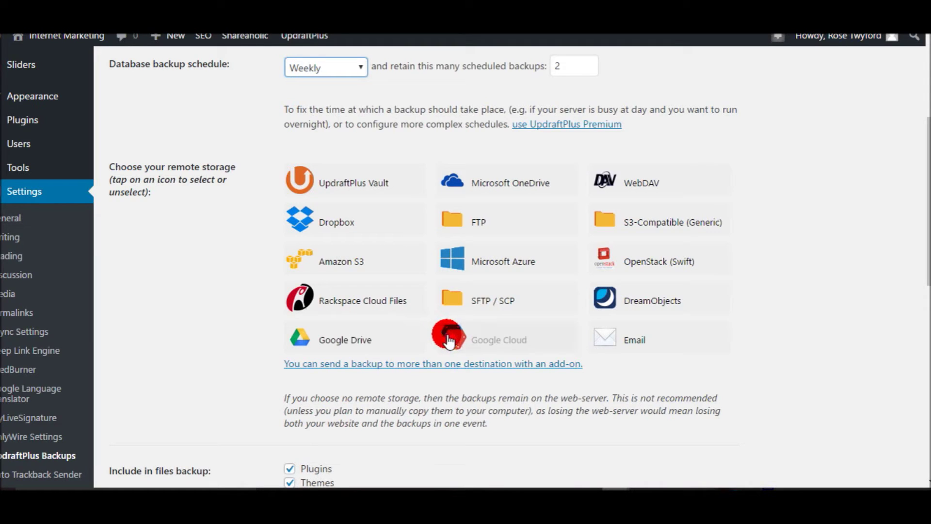
left_click(339, 232)
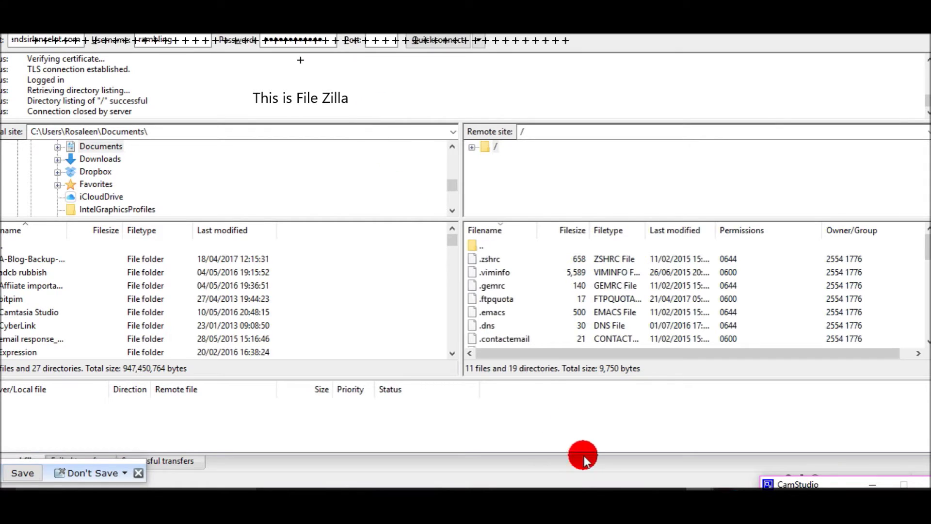
mouse_move(613, 489)
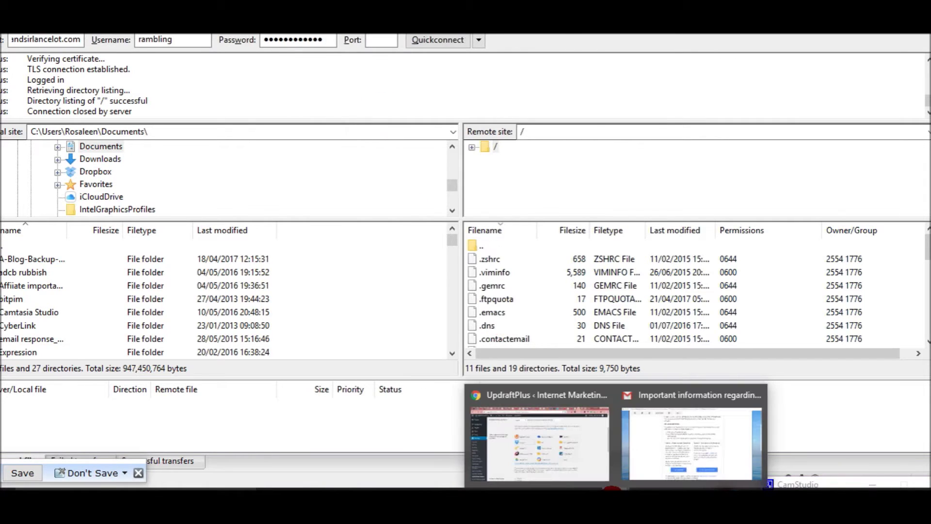
left_click(539, 456)
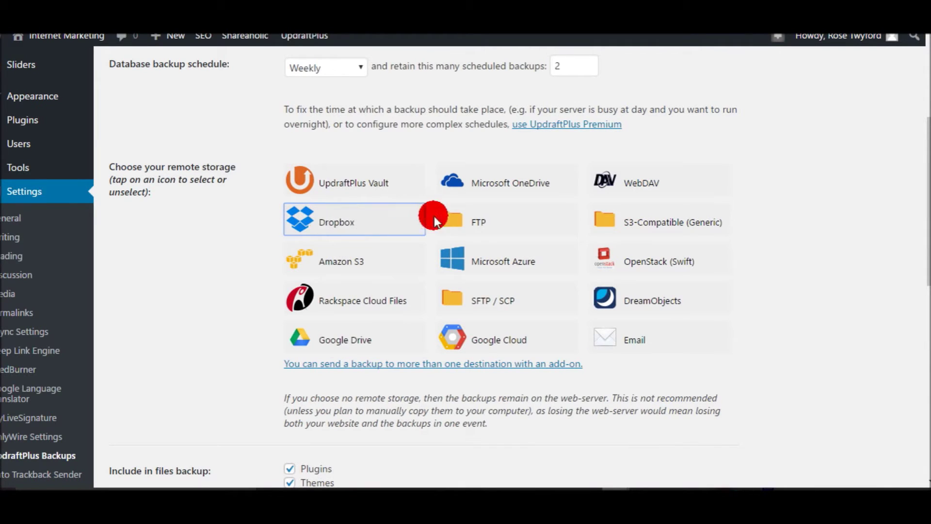
left_click(450, 225)
Enable the basic email report to the site's admin address and save the UpdraftPlus settings.
scroll(922, 476, "down", 6)
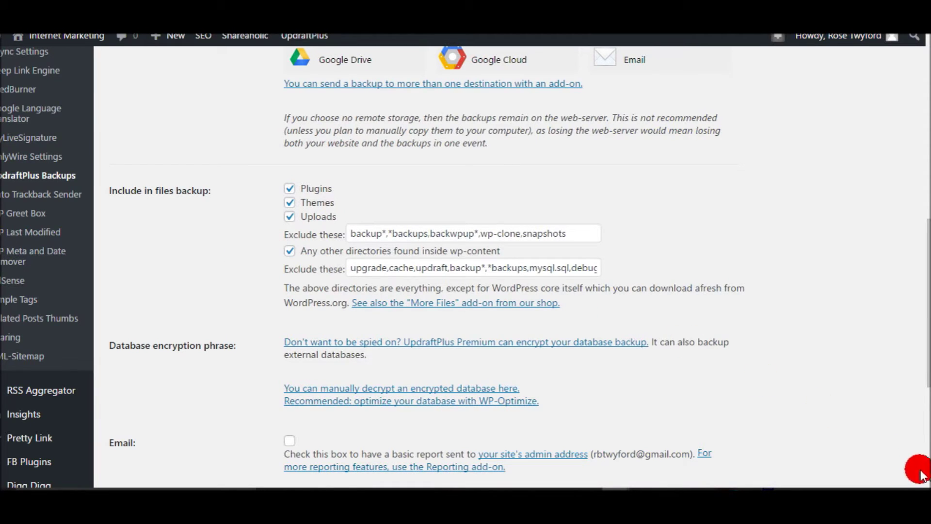
scroll(927, 480, "down", 5)
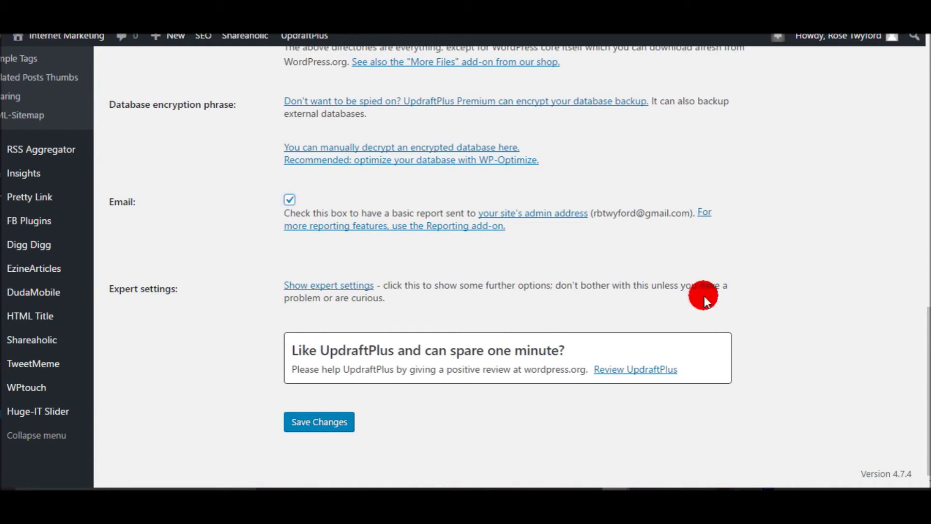
left_click(305, 428)
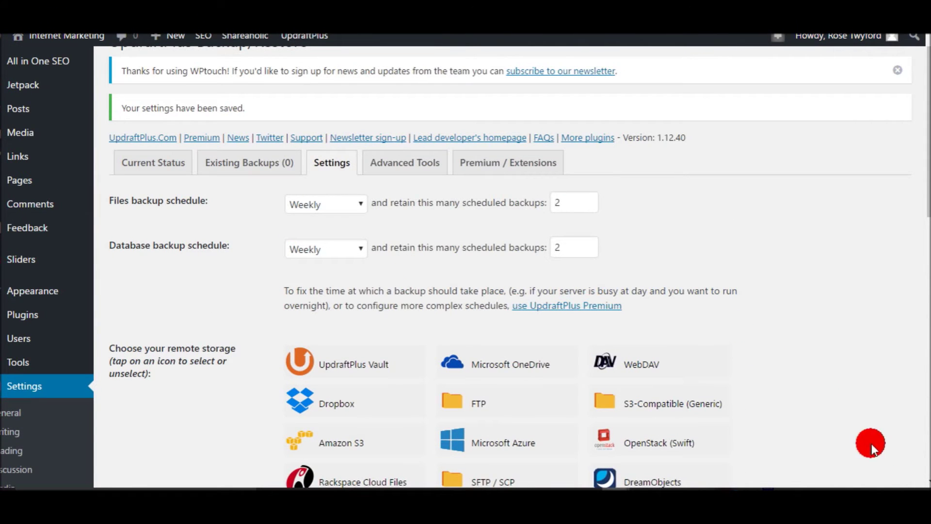
Select Dropbox as the remote storage for the UpdraftPlus backups.
scroll(924, 480, "down", 5)
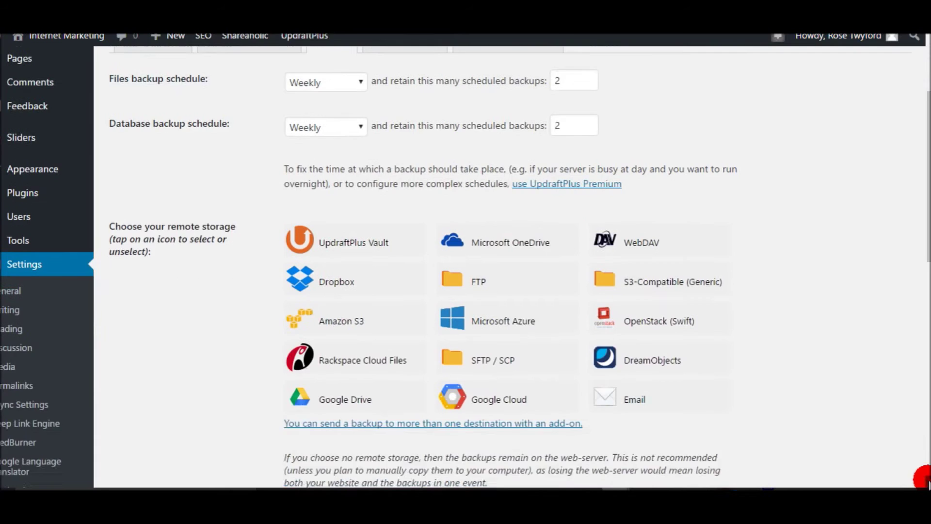
left_click(298, 177)
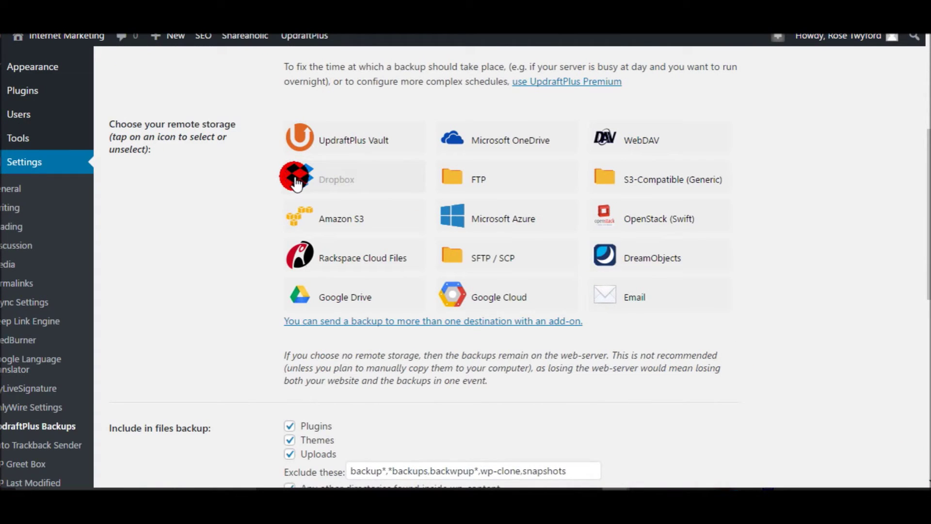
scroll(301, 181, "down", 1)
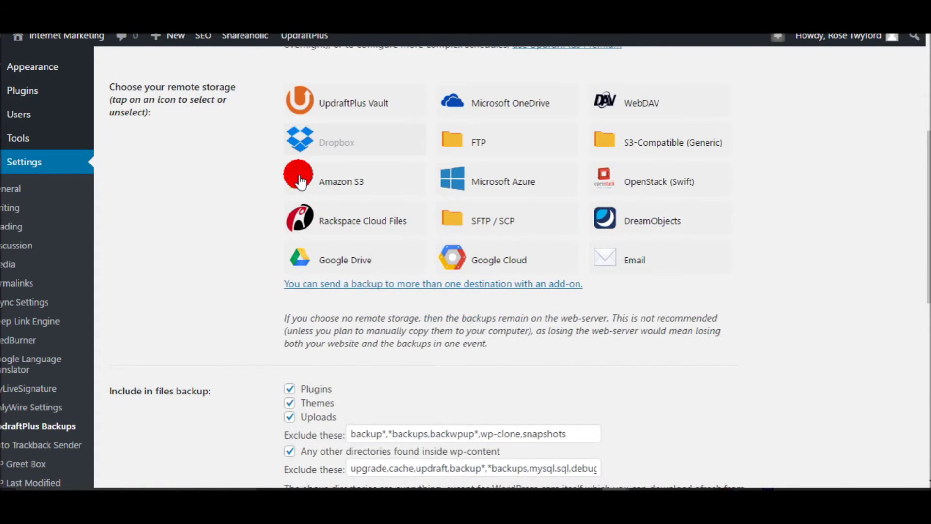
left_click(298, 138)
left_click(451, 143)
left_click(334, 137)
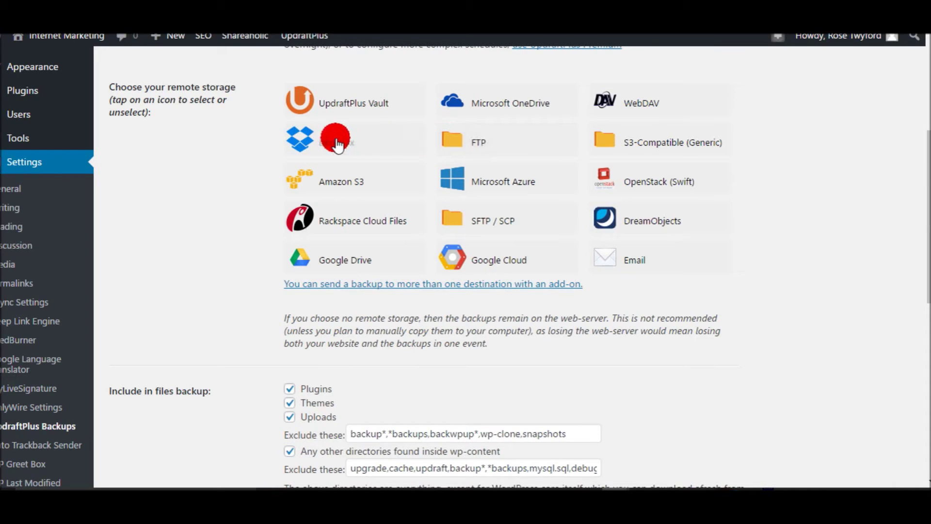
left_click(451, 141)
left_click(299, 143)
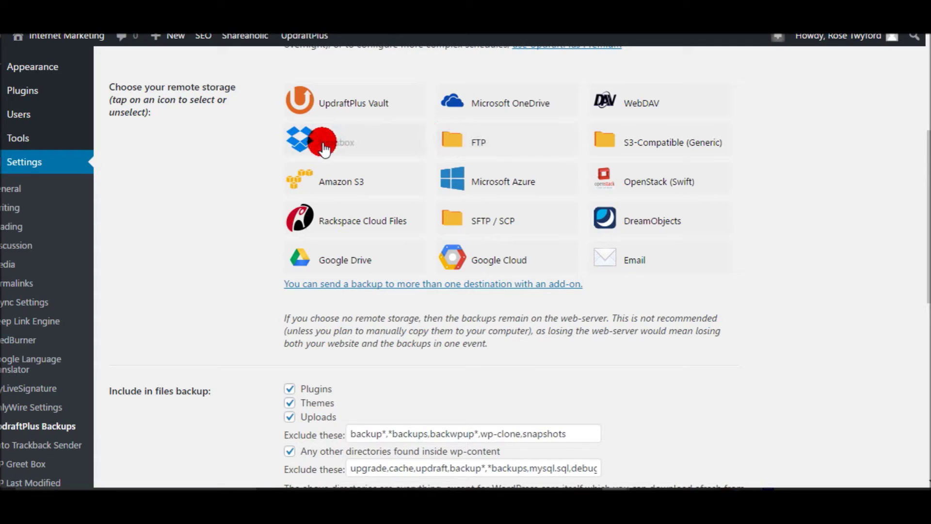
left_click(300, 145)
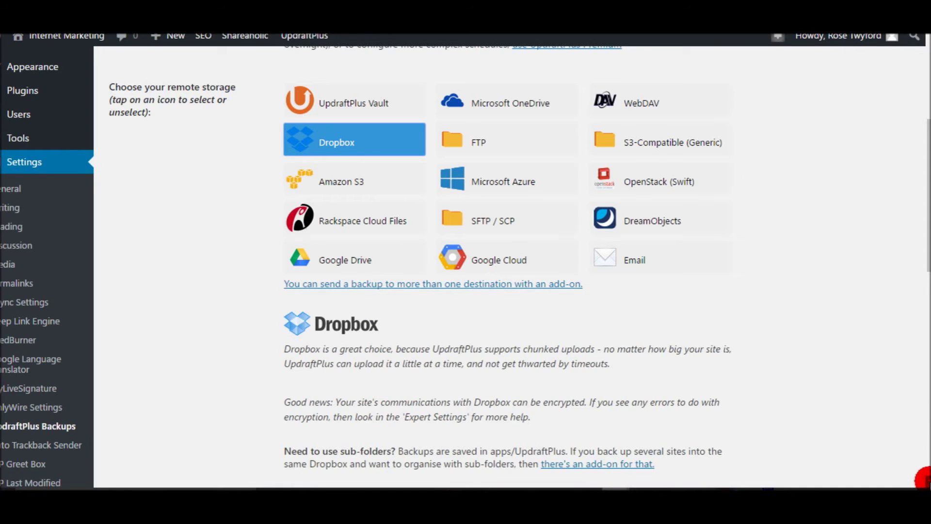
Save the UpdraftPlus settings, authorize access to the Dropbox account and complete the Dropbox setup.
scroll(927, 478, "down", 5)
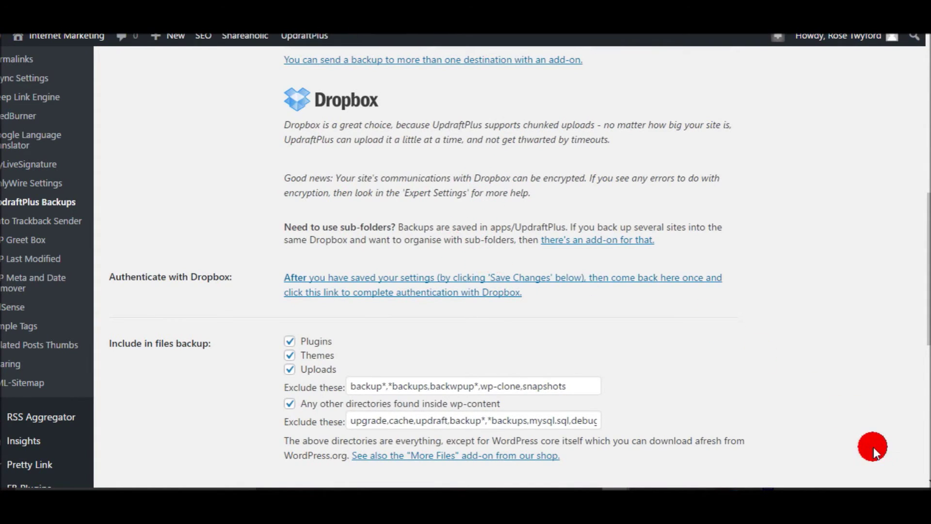
scroll(920, 477, "down", 8)
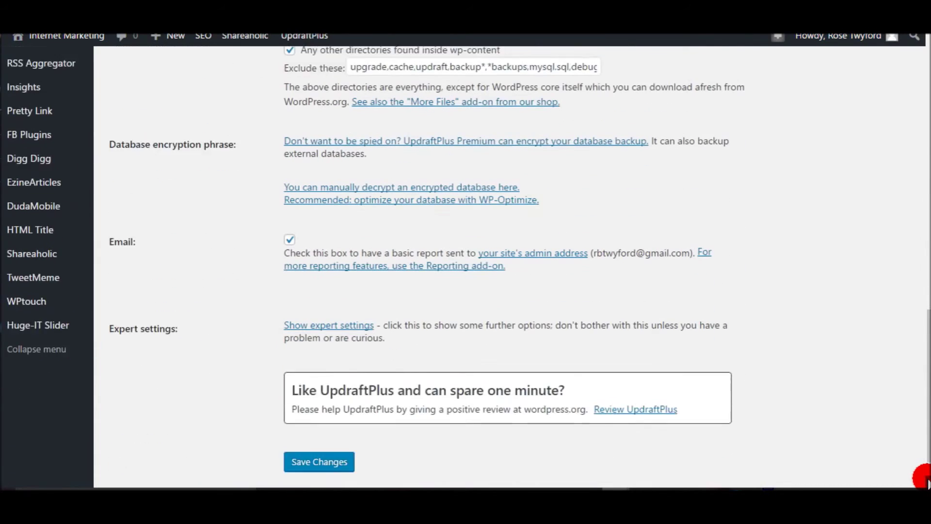
left_click(294, 422)
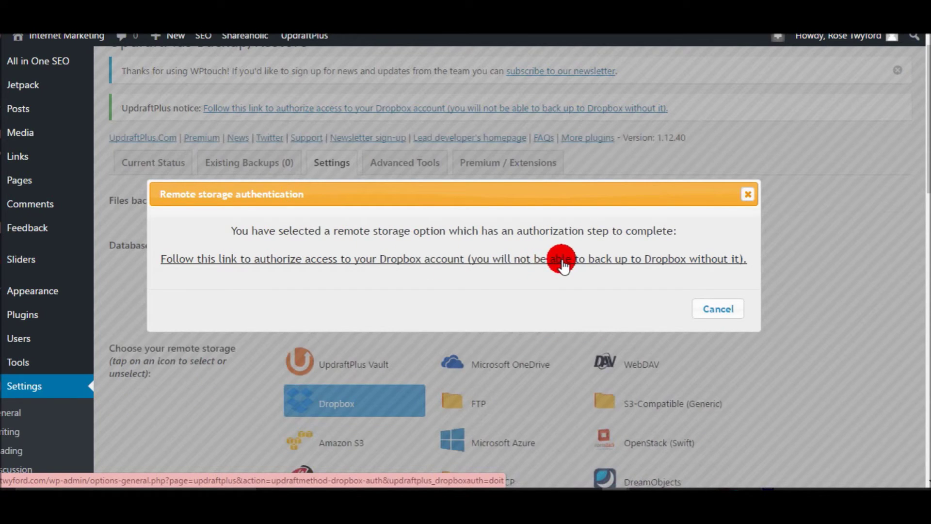
left_click(469, 265)
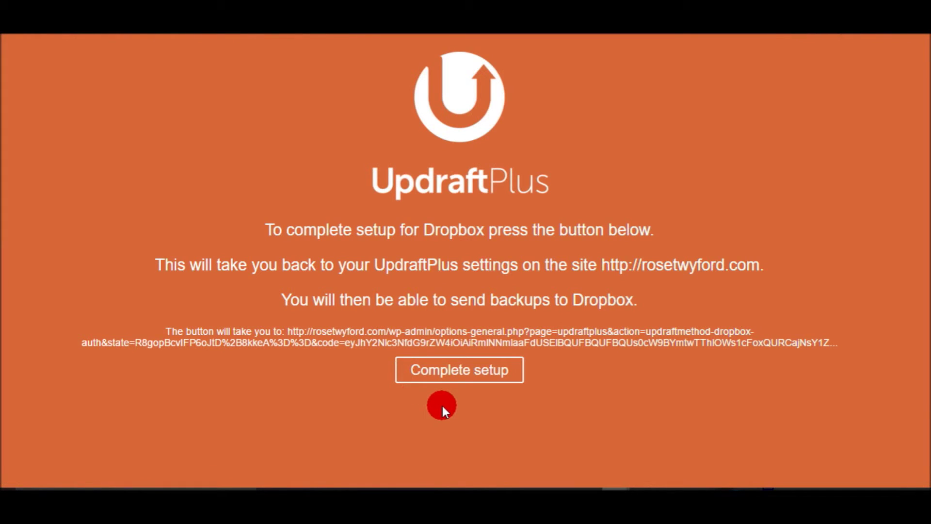
left_click(445, 371)
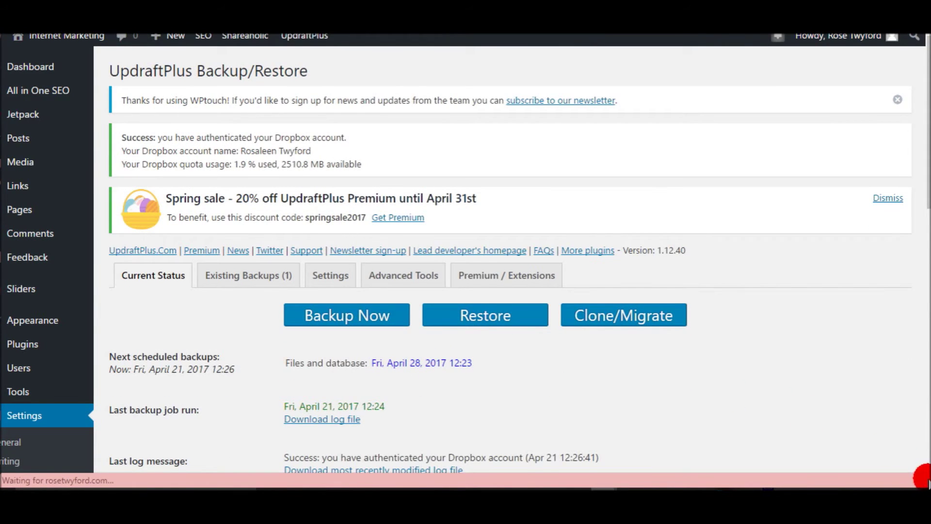
Check the existing UpdraftPlus backups and look through the log of the Apr 21, 2017 12:24 backup.
scroll(922, 478, "down", 3)
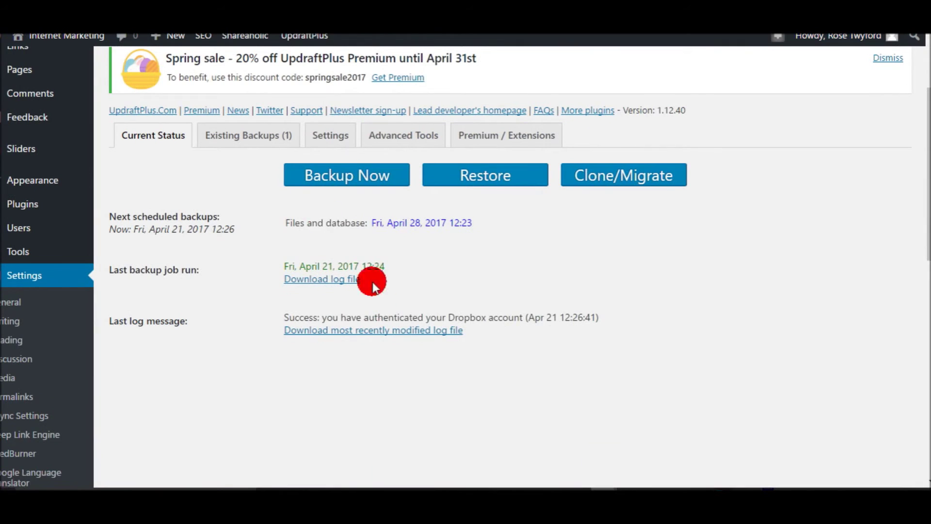
left_click(232, 141)
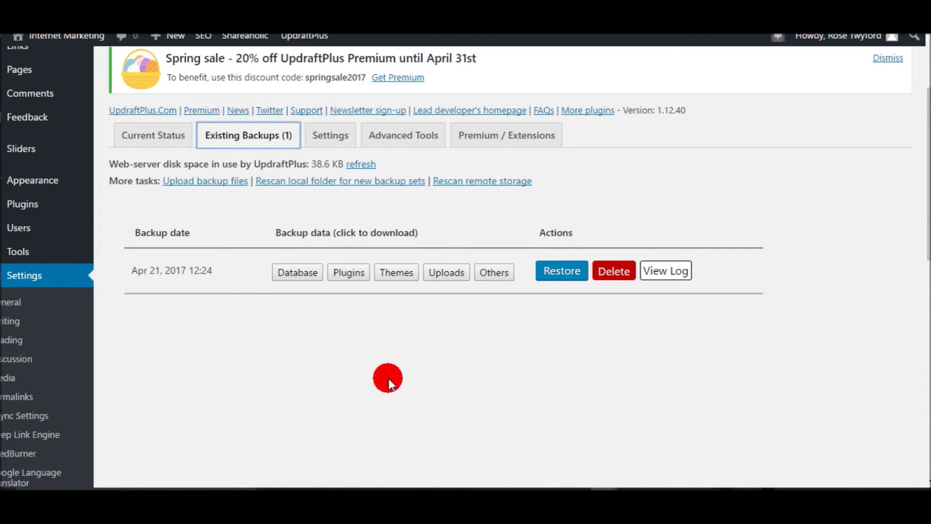
left_click(657, 277)
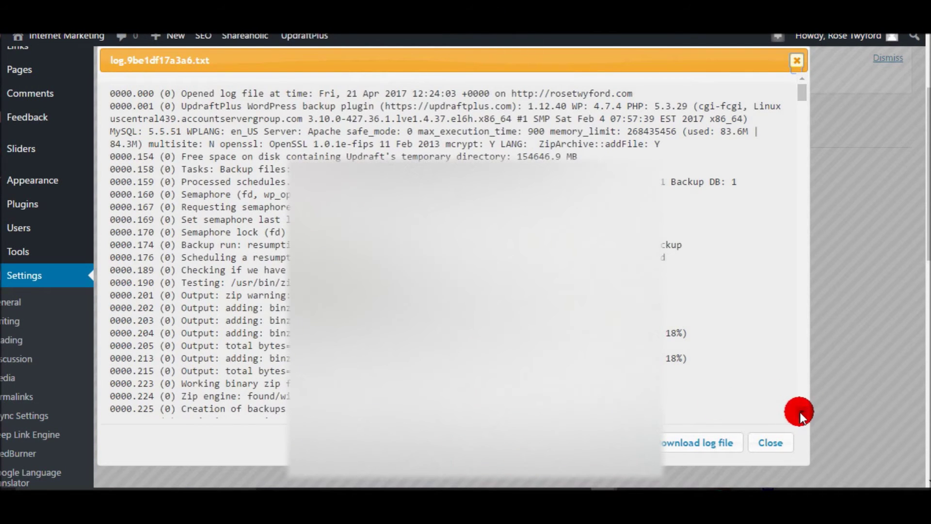
scroll(799, 412, "down", 15)
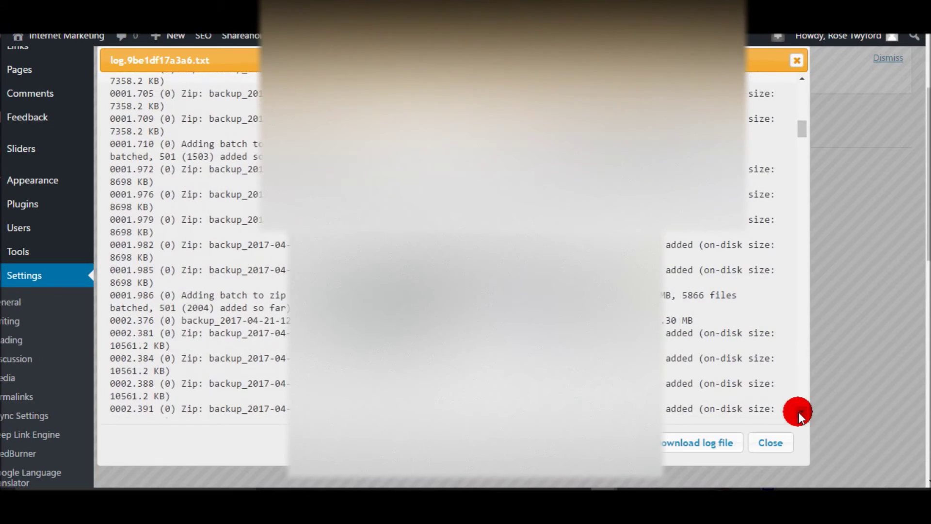
left_click(797, 60)
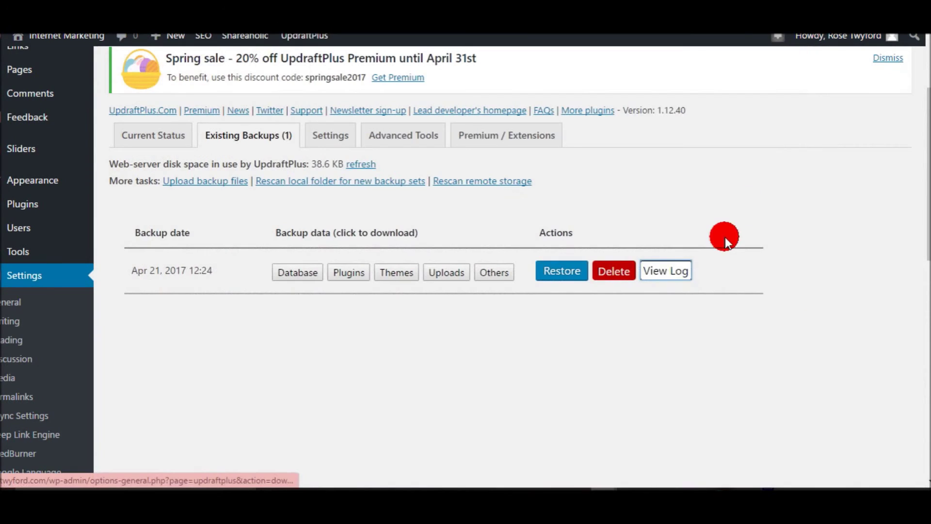
Open the restore options for the Apr 21, 2017 12:24 backup and select Plugins and Themes as components.
left_click(560, 273)
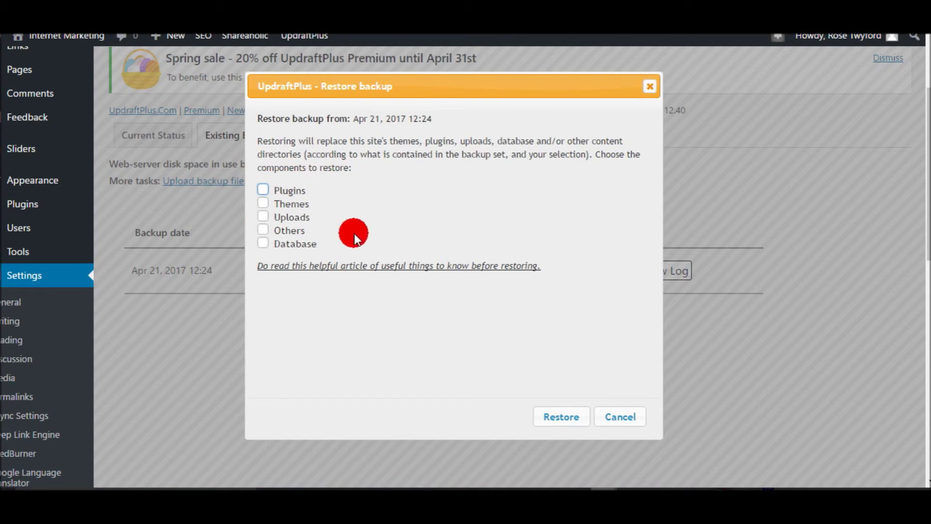
left_click(263, 190)
left_click(264, 204)
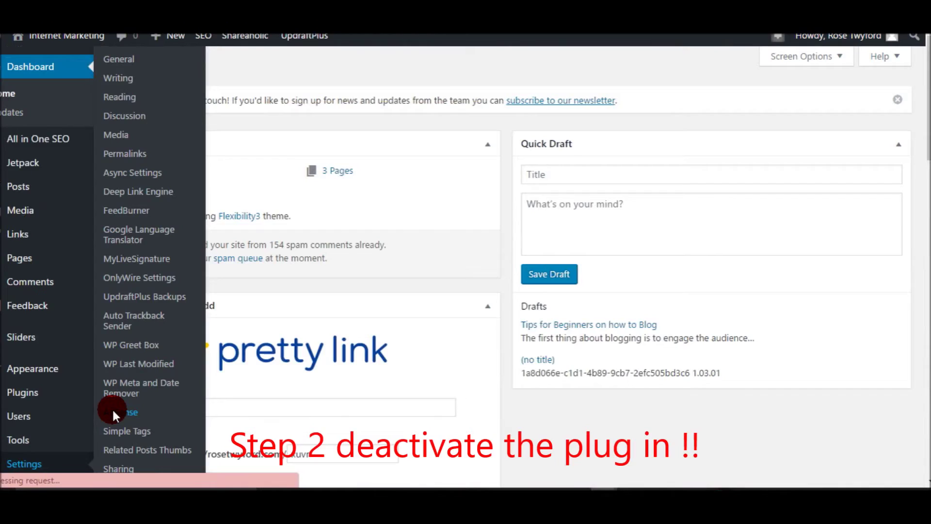
Visit the AdSense plugin's settings page, then deactivate the Google AdSense plugin among the installed plugins.
left_click(112, 409)
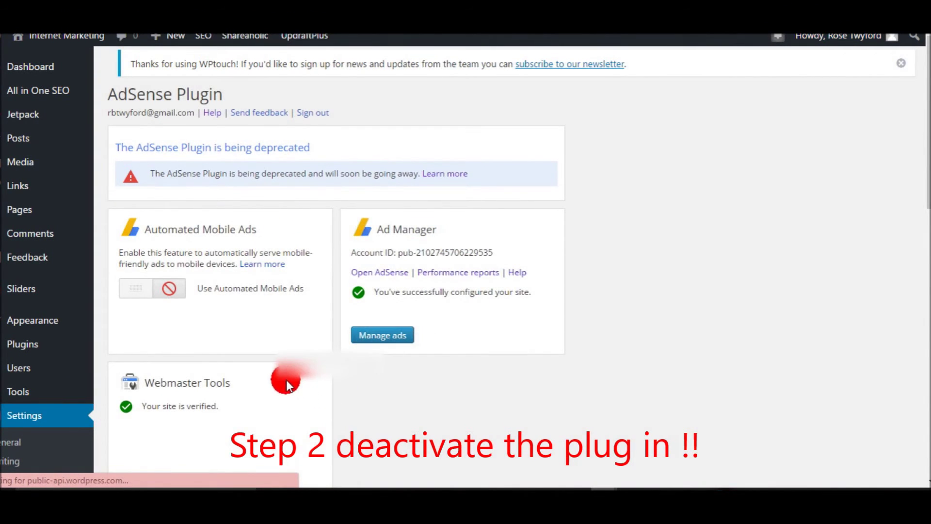
mouse_move(33, 337)
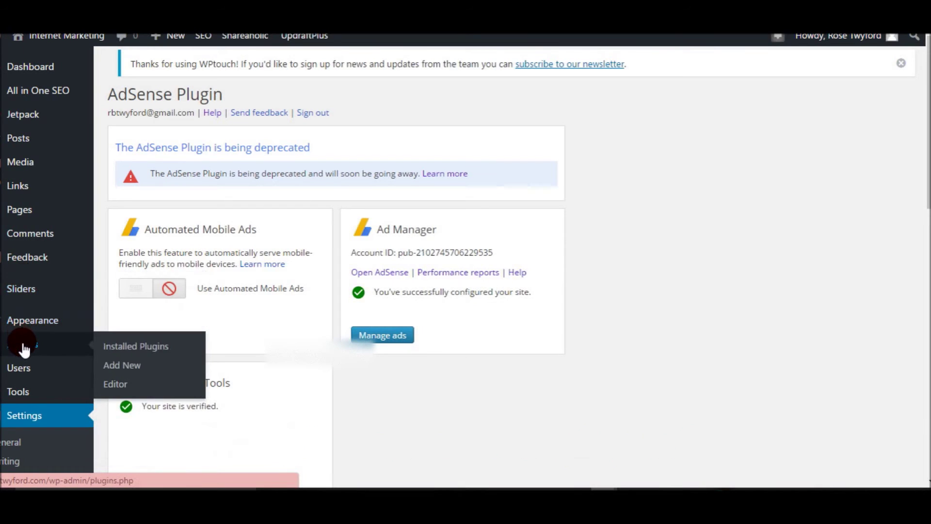
left_click(24, 349)
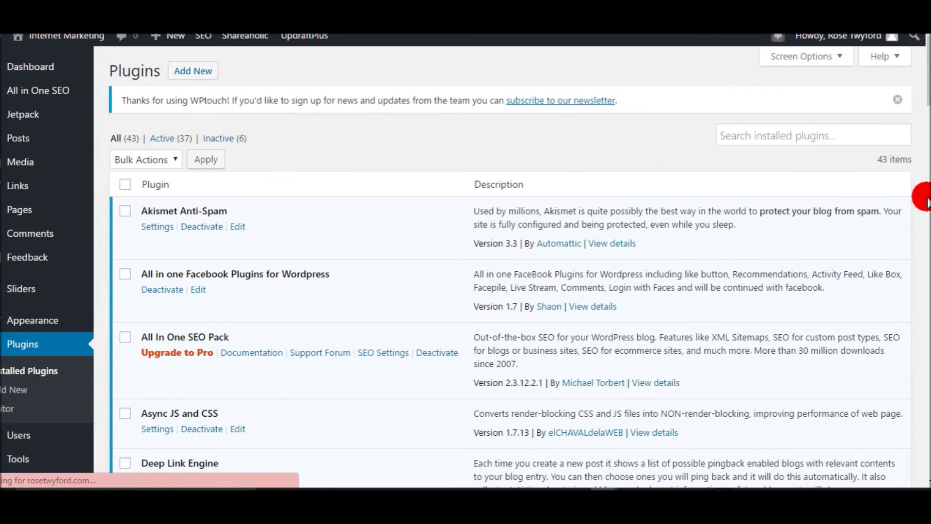
left_click_drag(924, 95, 927, 203)
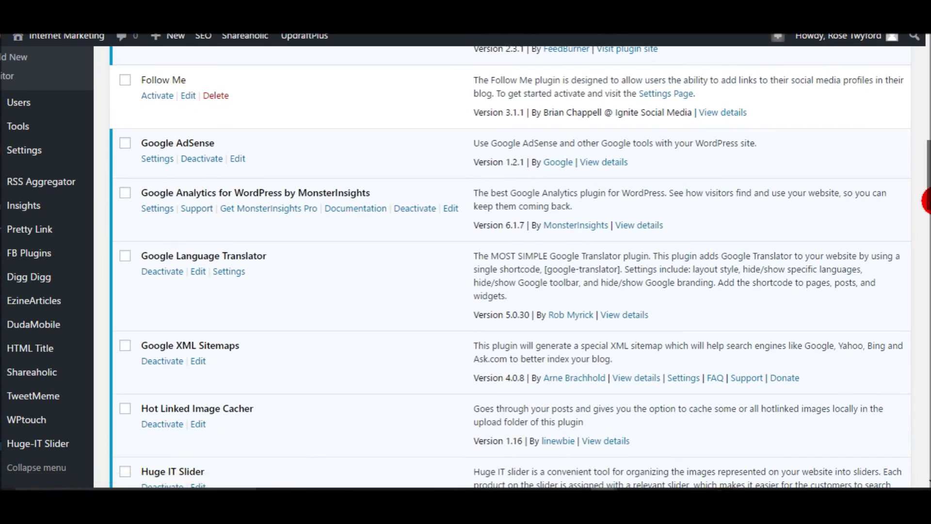
left_click(201, 158)
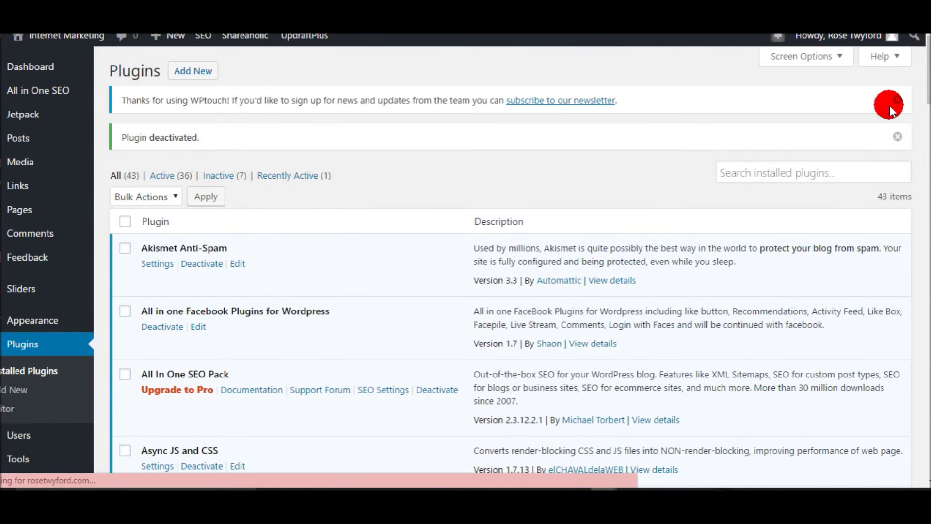
Delete the deactivated Google AdSense plugin together with its data.
left_click_drag(926, 87, 926, 200)
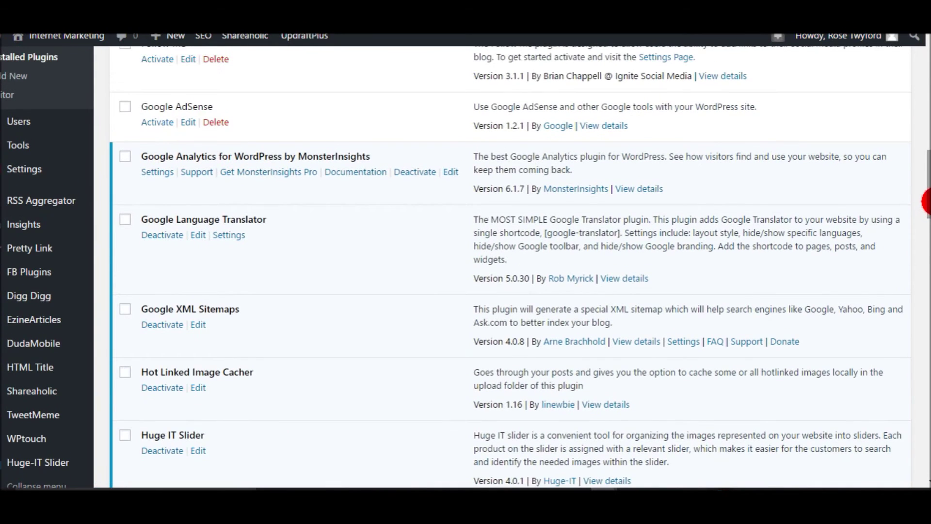
left_click(216, 122)
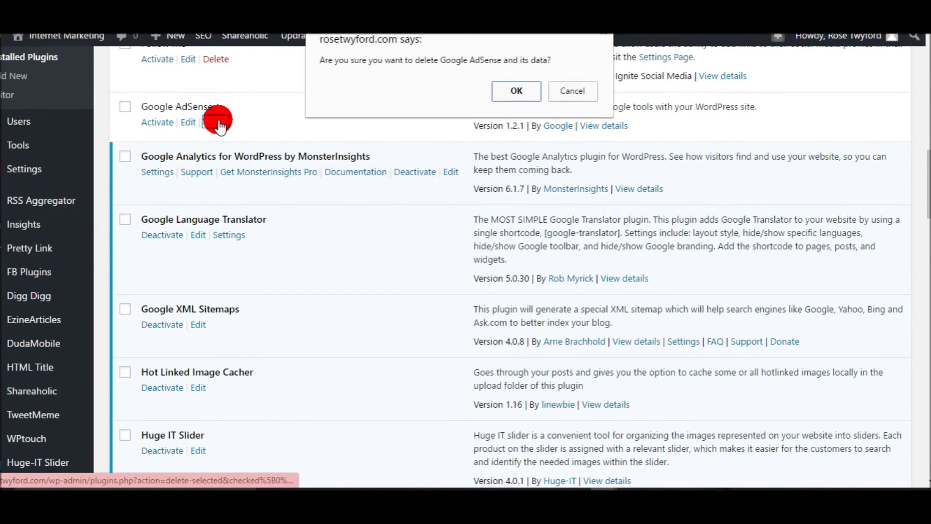
left_click(522, 97)
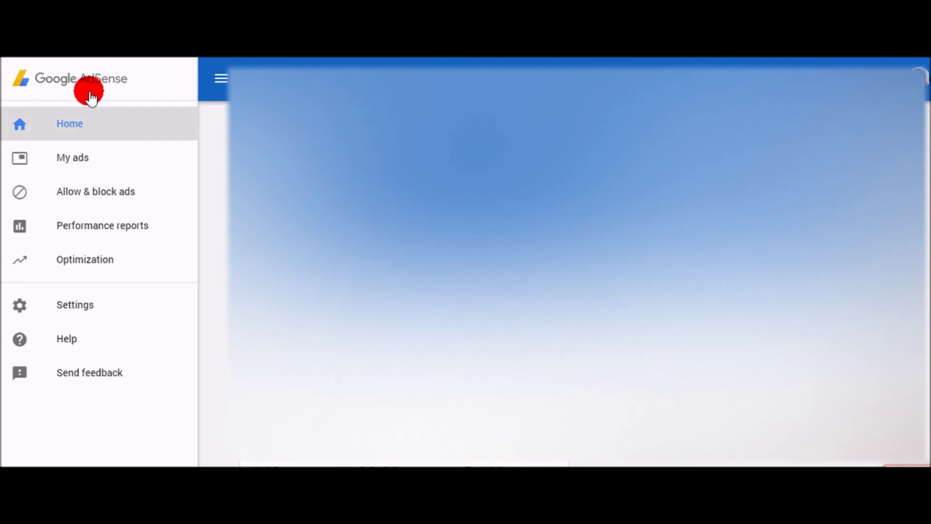
Start a new content ad unit in Google AdSense and choose Text & display ads as its ad type.
left_click(71, 161)
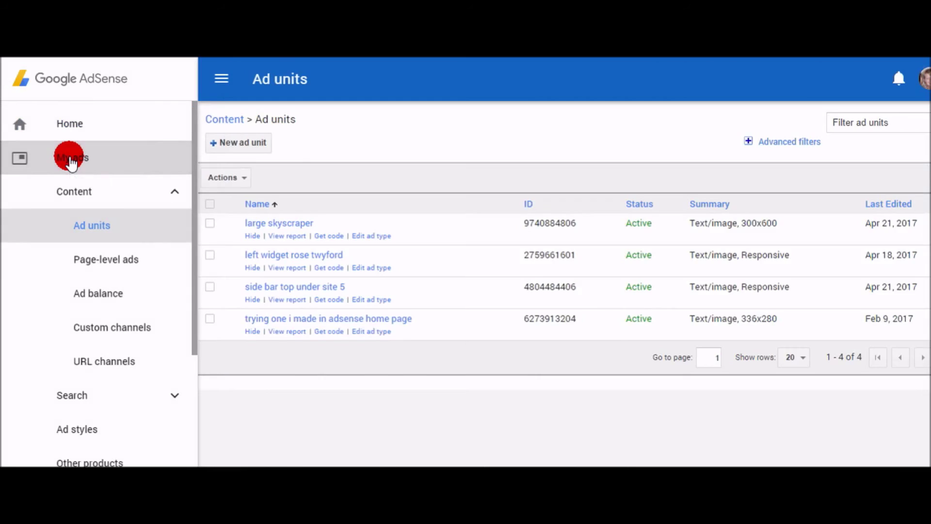
left_click(233, 147)
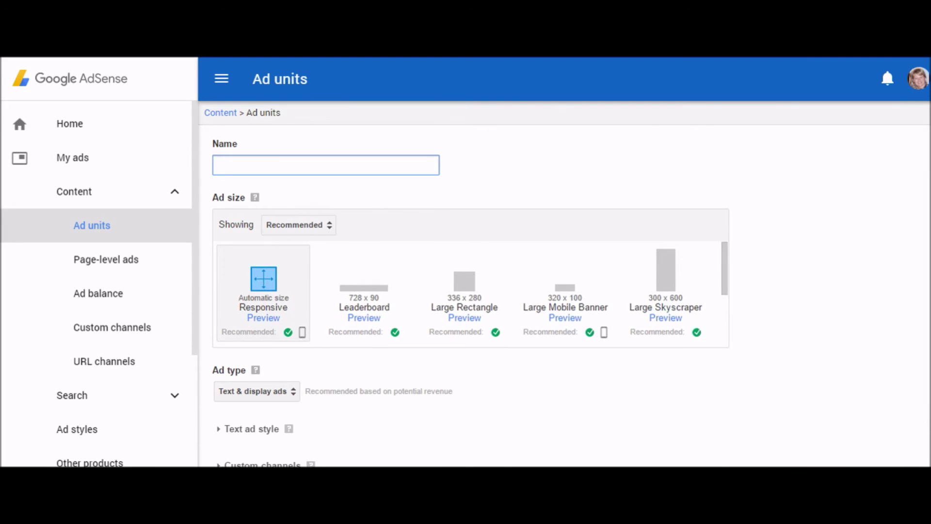
scroll(564, 283, "down", 1)
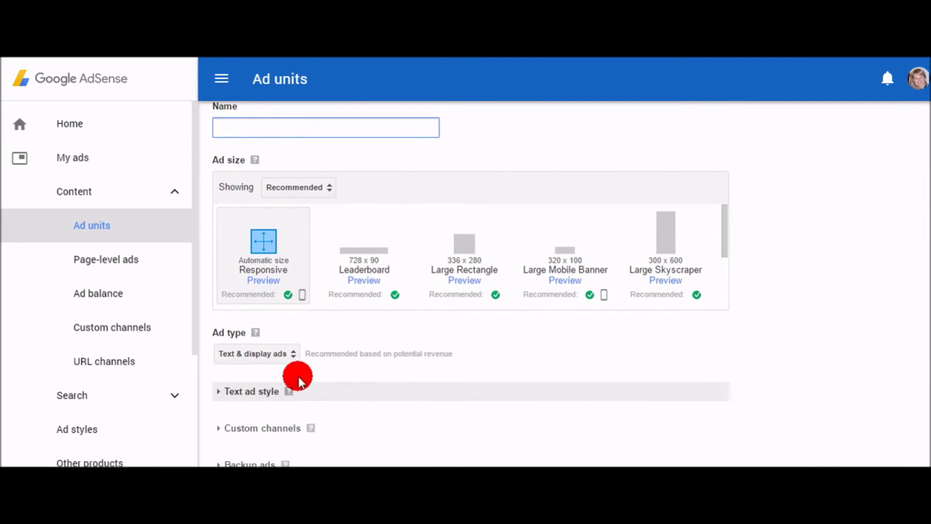
left_click(293, 358)
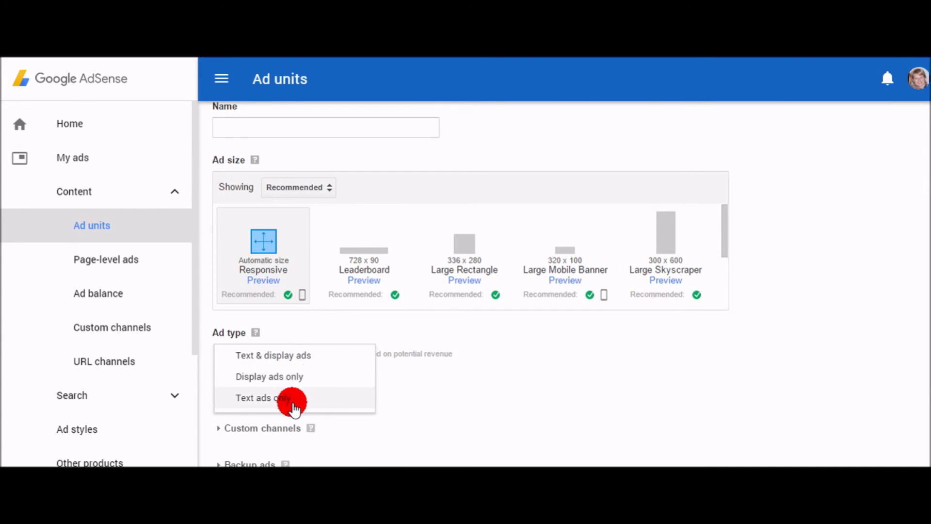
left_click(377, 437)
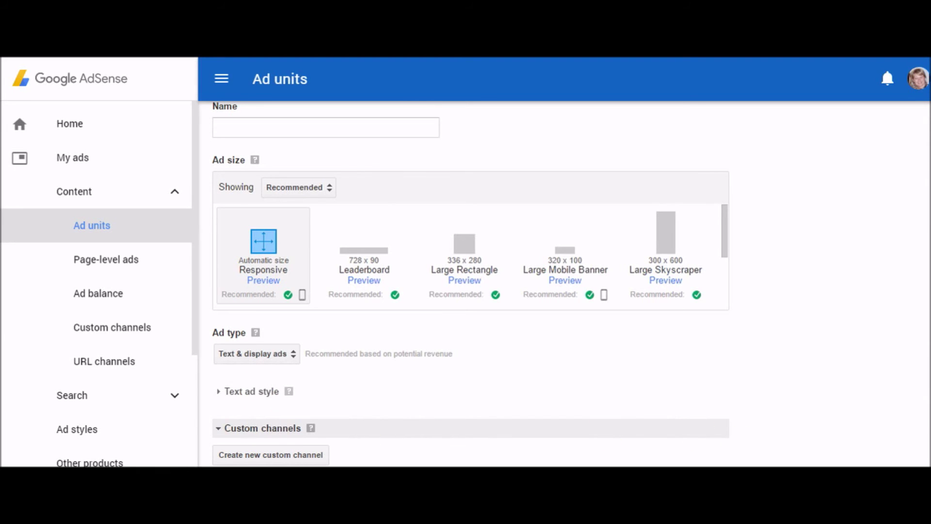
scroll(471, 284, "down", 1)
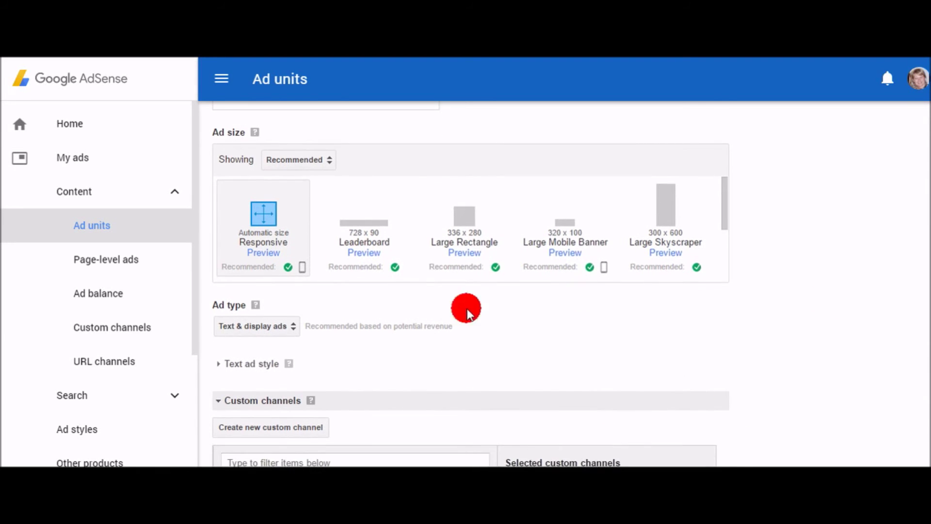
left_click(292, 333)
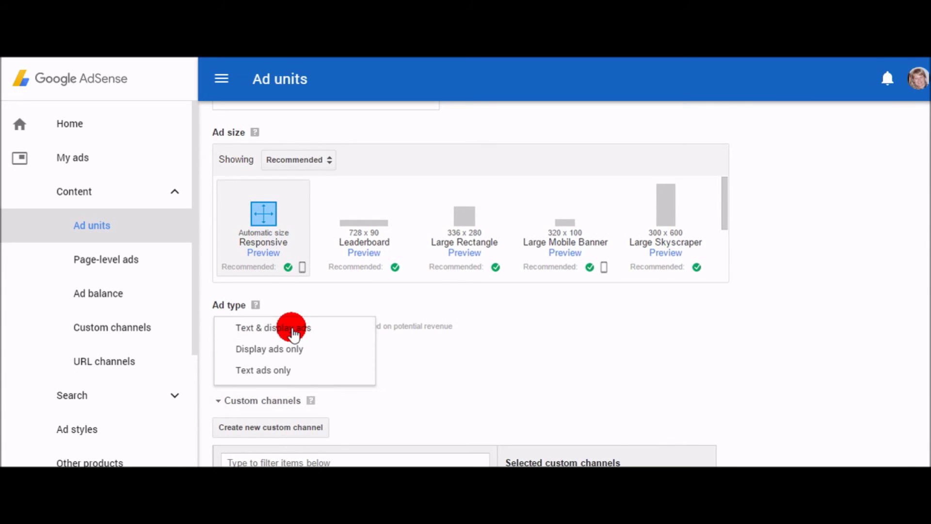
left_click(294, 332)
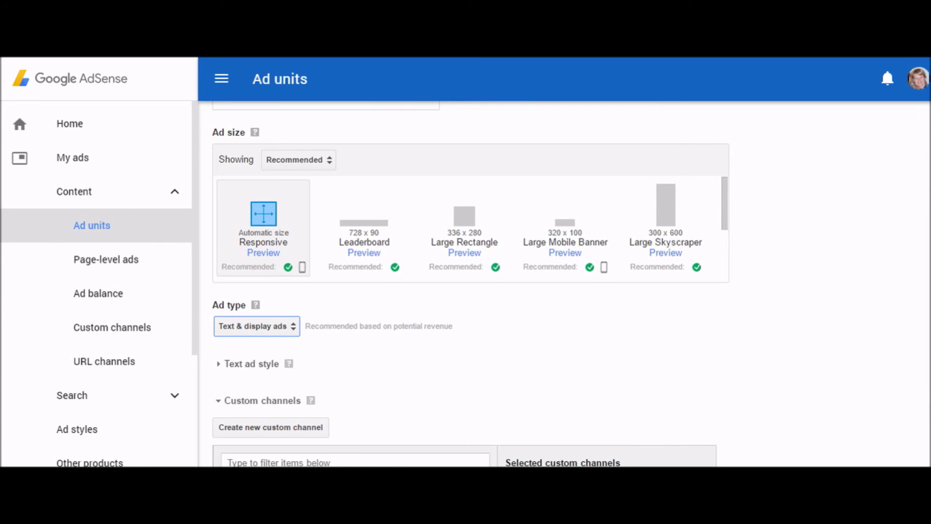
Name the new ad unit "left widget add".
scroll(471, 284, "up", 1)
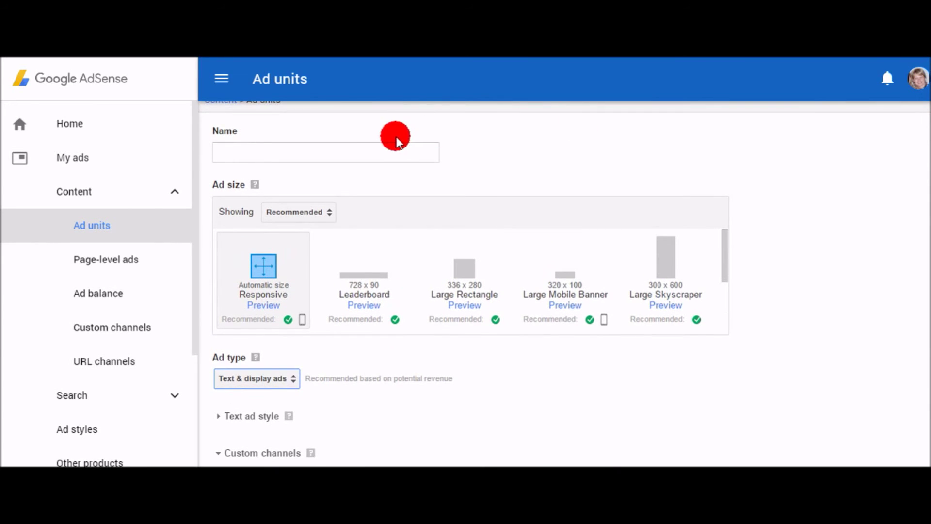
left_click(382, 151)
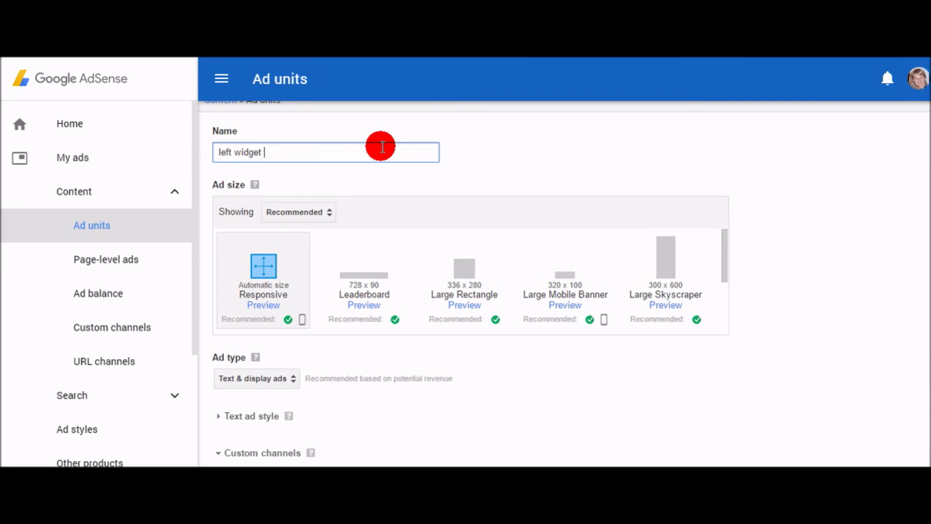
type("d")
Save the responsive ad unit to generate its code and select the whole ad code for copying.
scroll(925, 296, "down", 1)
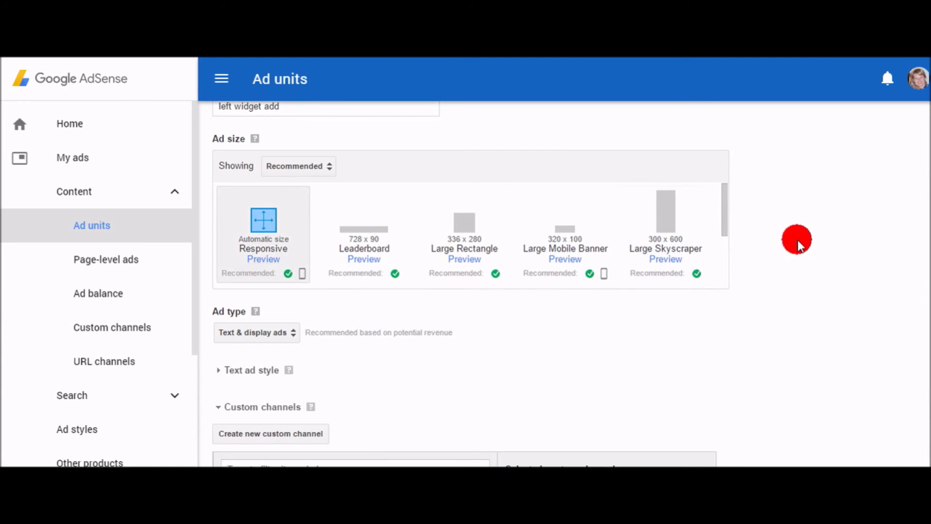
scroll(465, 281, "down", 5)
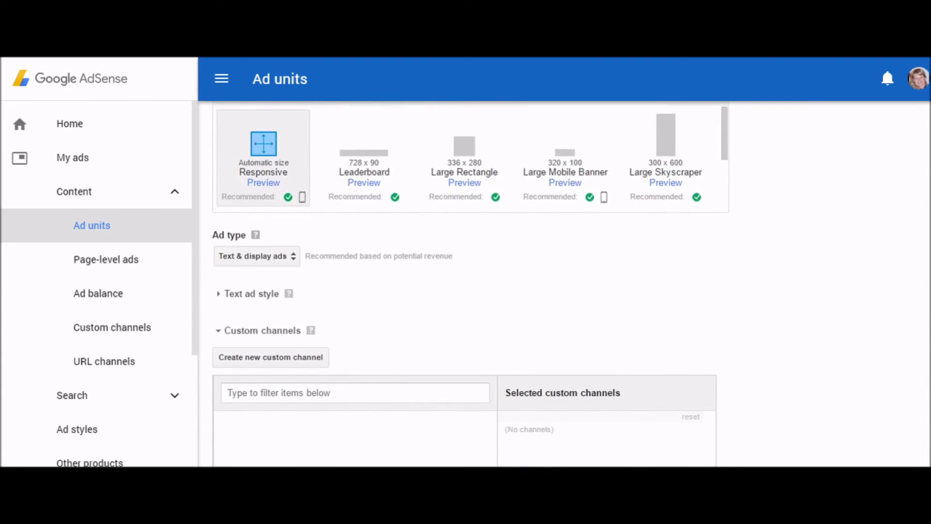
scroll(465, 282, "down", 3)
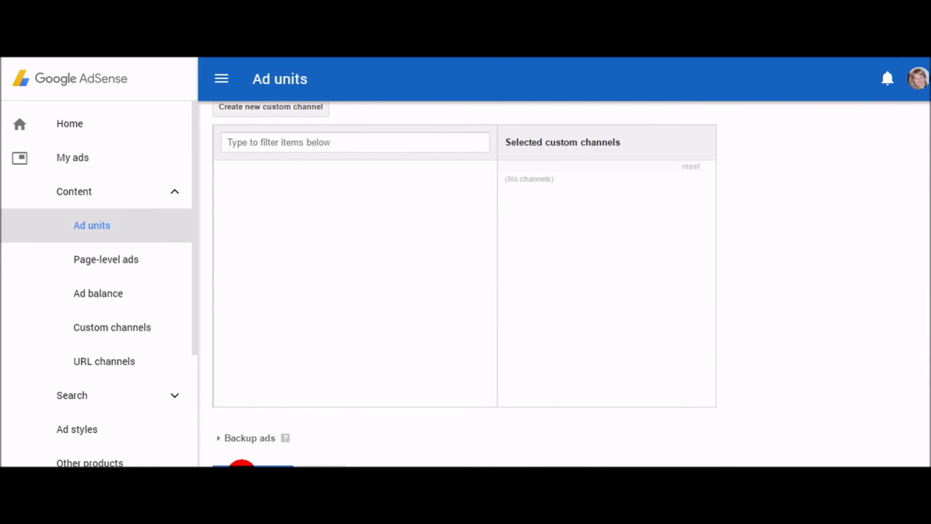
left_click(242, 466)
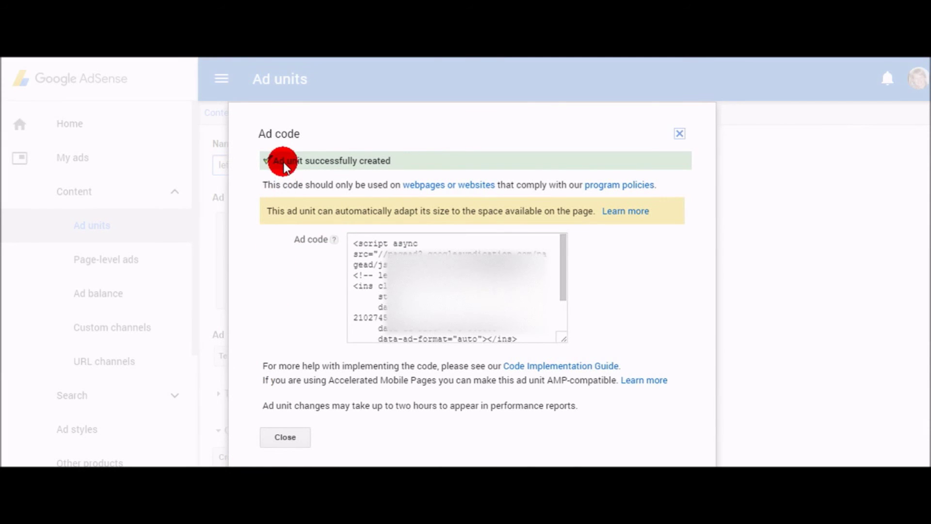
left_click(354, 246)
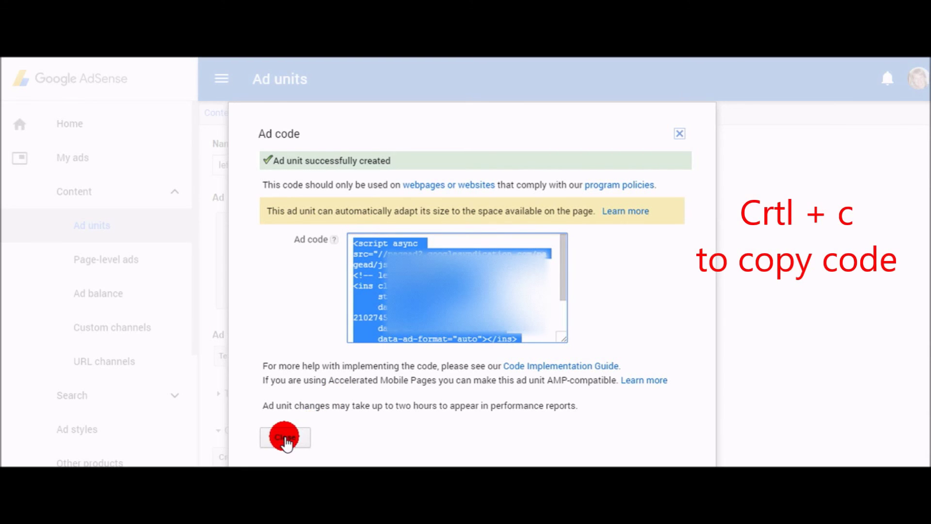
Close the generated ad code window in AdSense and open the Widgets page in the WordPress admin.
left_click(285, 438)
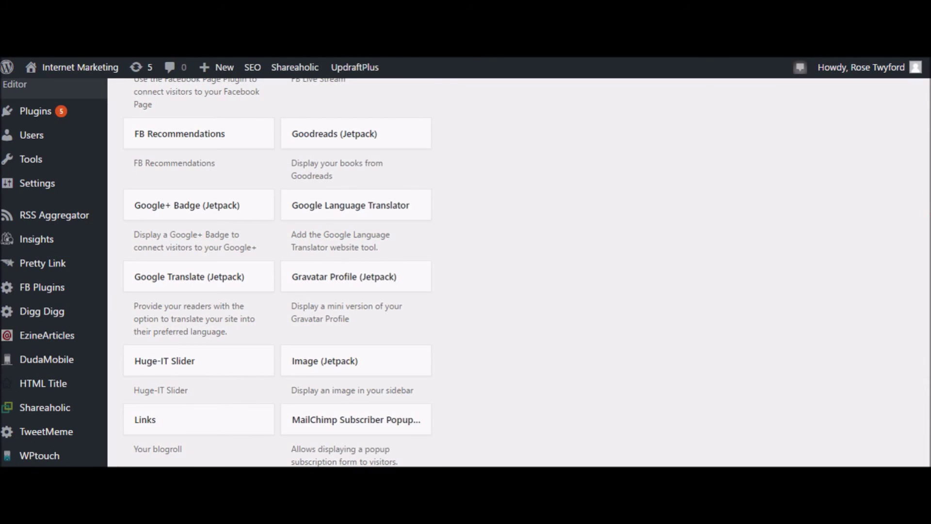
scroll(930, 118, "up", 8)
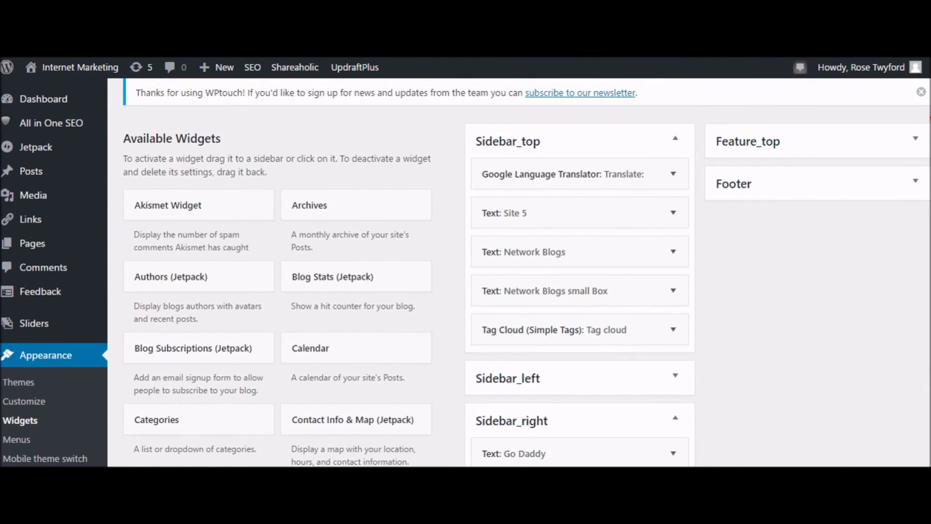
left_click(51, 355)
left_click(46, 351)
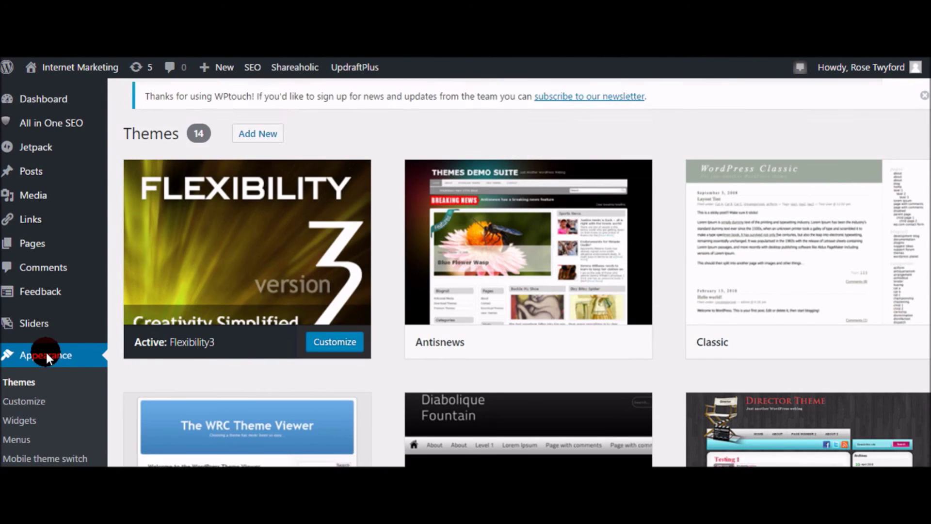
left_click(39, 427)
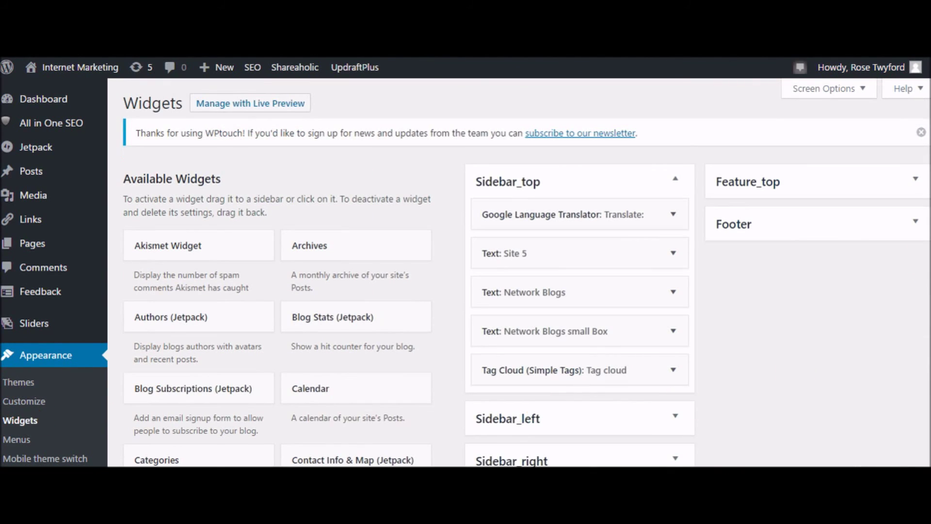
Add a Text widget from the available widgets to Sidebar_left, directly below the Ezine text widget.
scroll(347, 272, "down", 4)
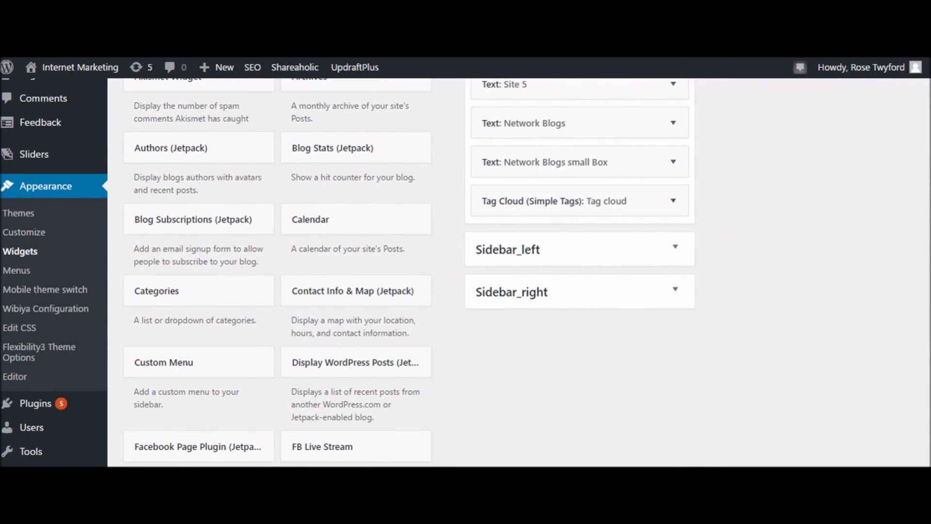
scroll(347, 271, "down", 18)
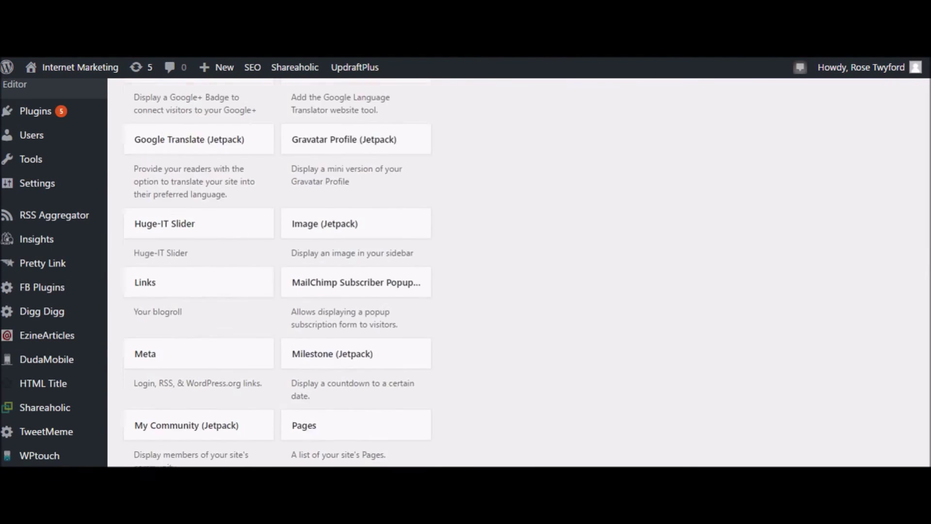
scroll(305, 224, "down", 9)
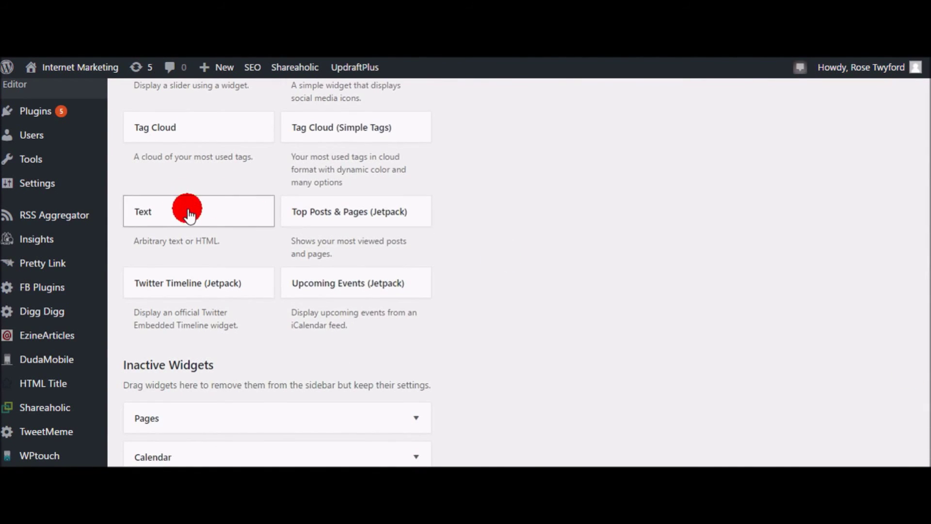
left_click_drag(187, 208, 541, 294)
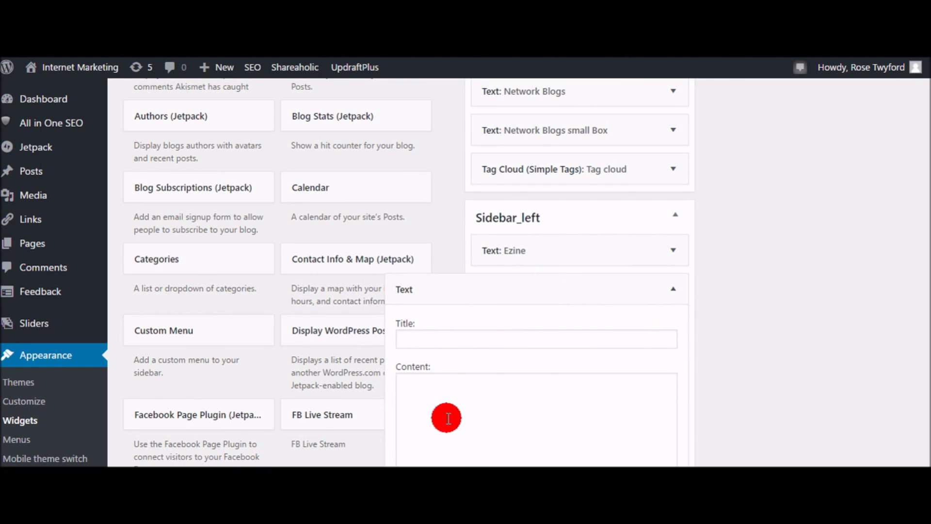
Paste the copied AdSense code into the new Text widget's content, save the widget and close it.
left_click(443, 400)
key("ctrl+v")
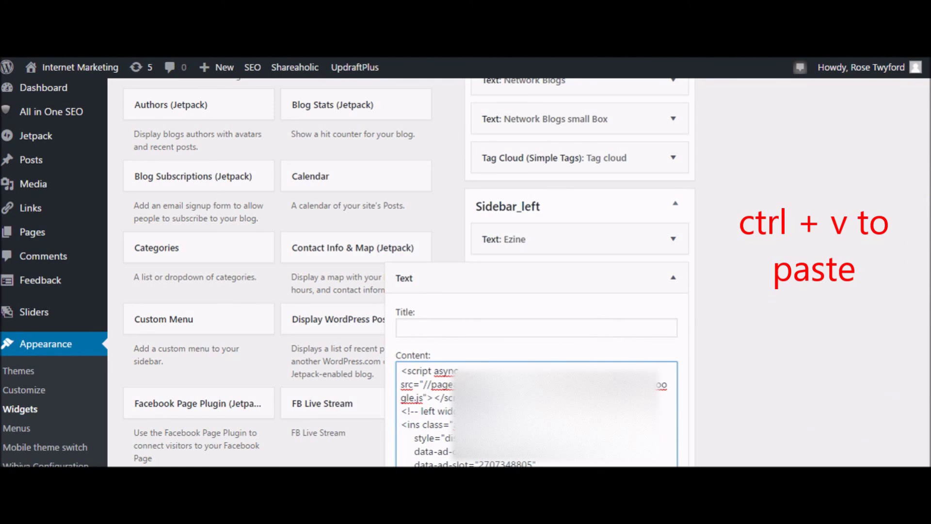
scroll(533, 267, "down", 5)
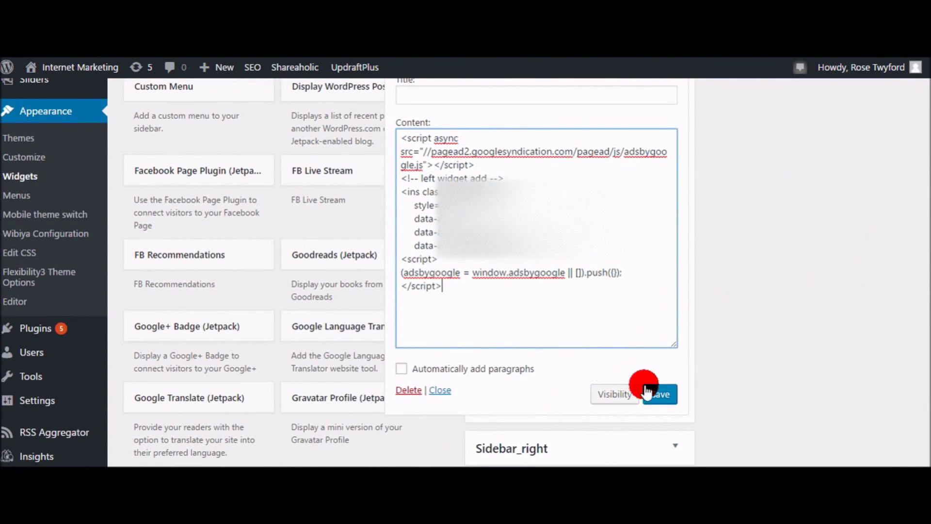
left_click(656, 398)
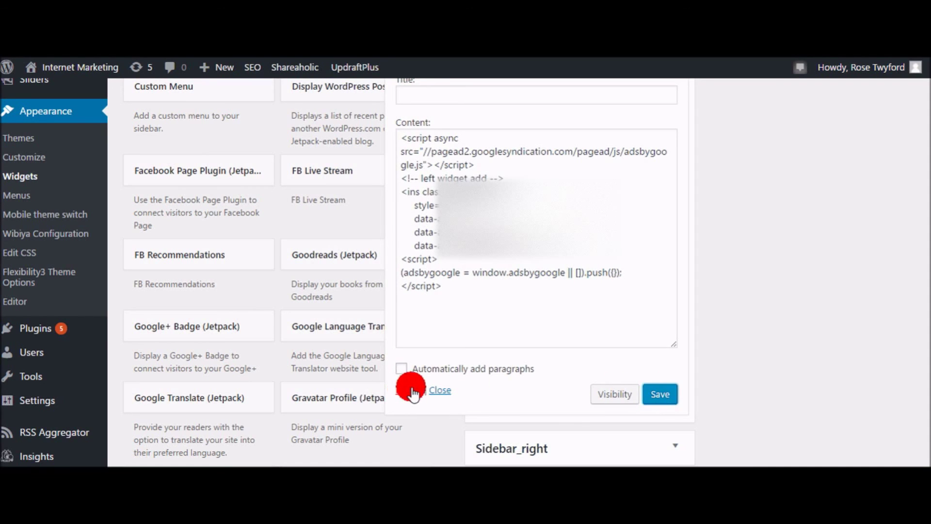
left_click(441, 392)
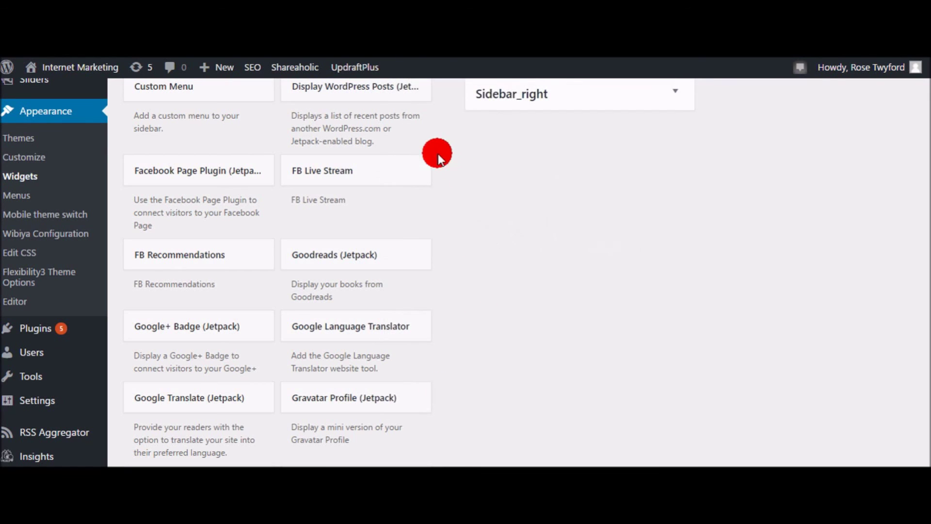
Visit the live site and examine the sidebar area below the Ezine widget for the new ad.
scroll(582, 291, "up", 10)
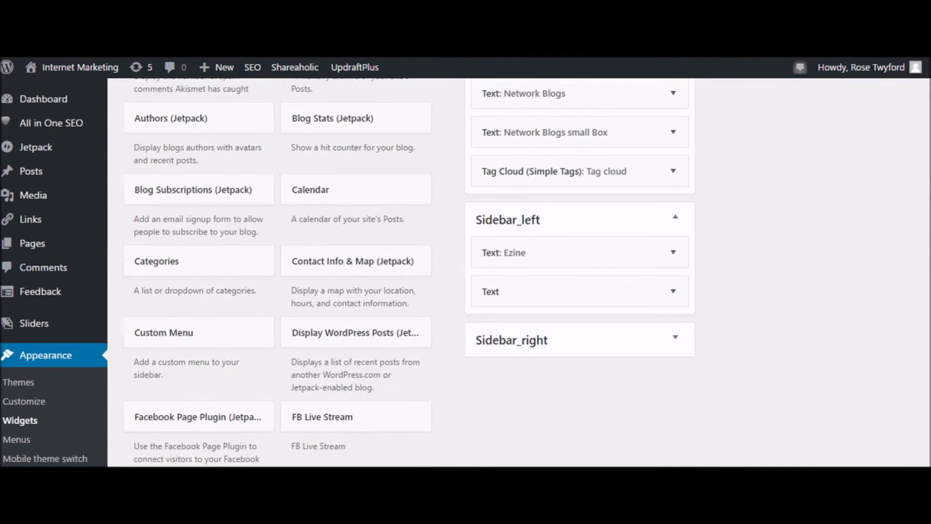
mouse_move(73, 68)
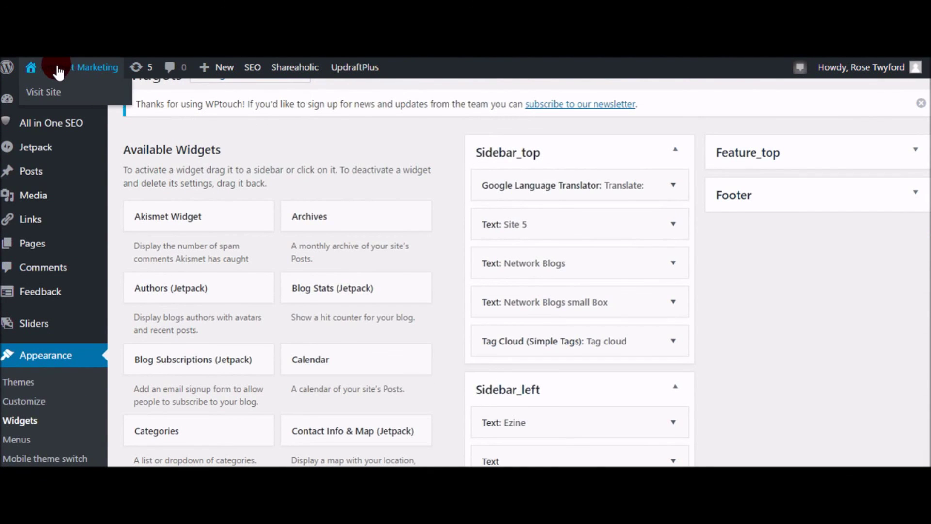
left_click(42, 92)
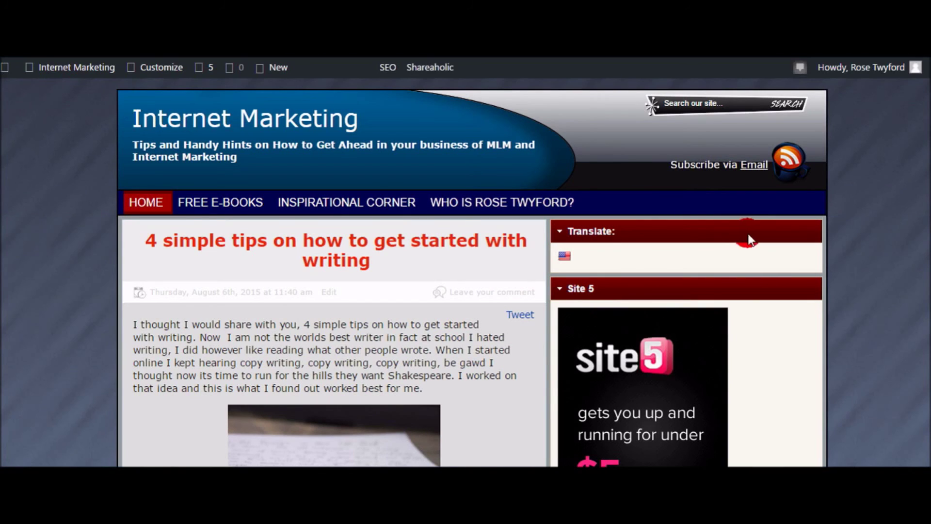
scroll(466, 271, "down", 15)
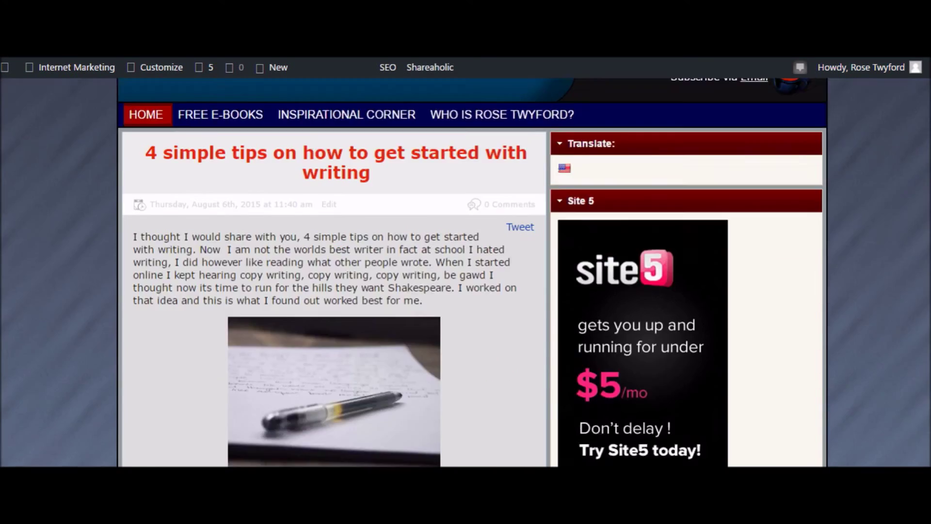
scroll(466, 271, "down", 10)
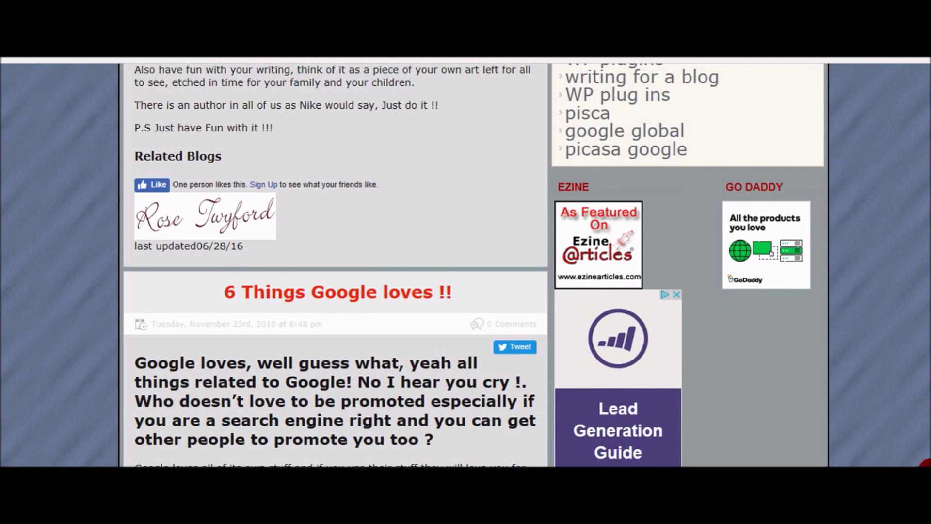
scroll(334, 264, "down", 7)
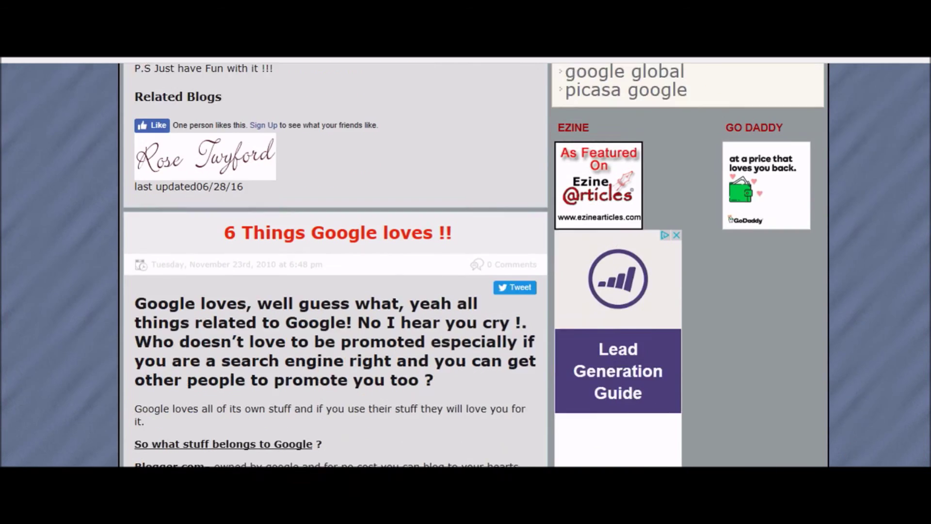
scroll(335, 264, "up", 6)
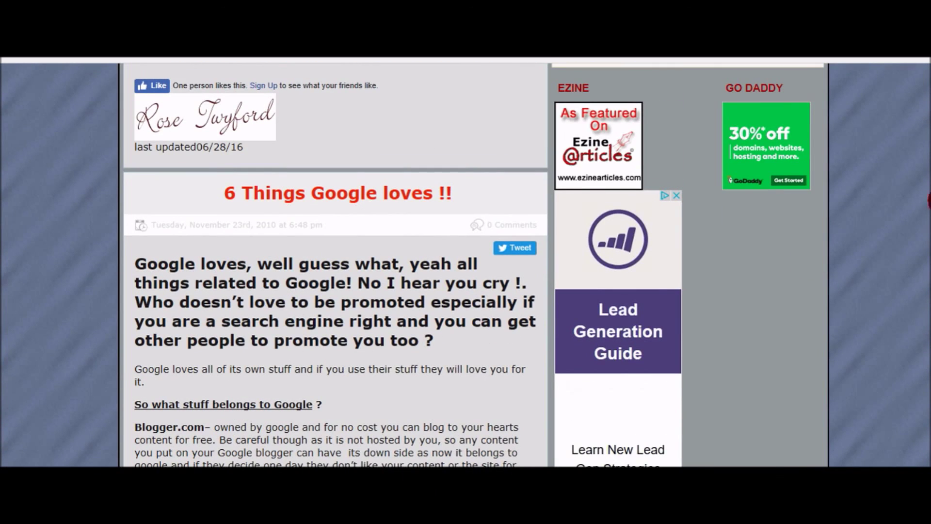